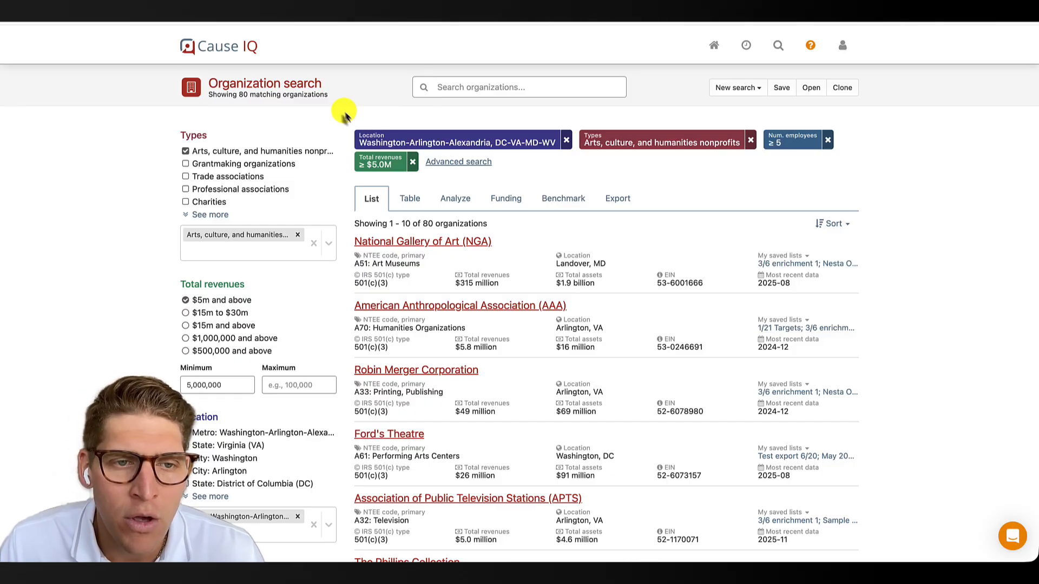
Open the Ford's Theatre profile from the list of arts, culture, and humanities nonprofits.
scroll(366, 310, down, 1)
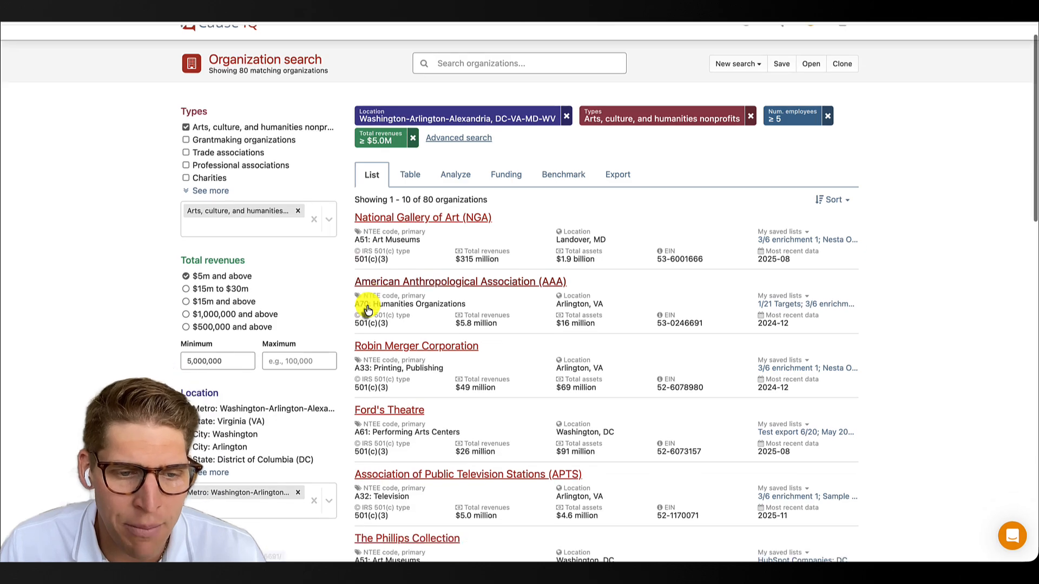
scroll(367, 310, down, 2)
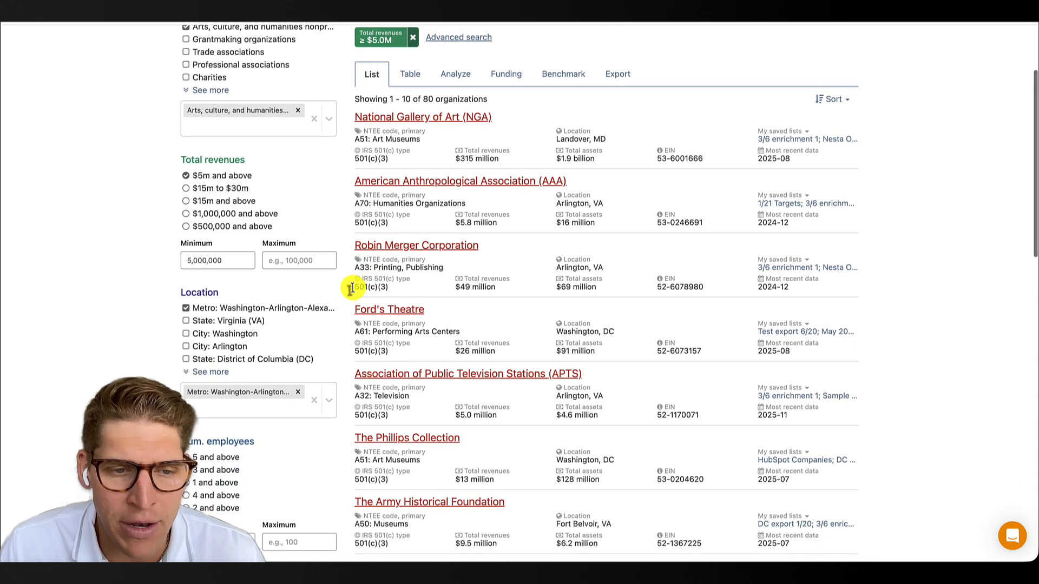
click(394, 312)
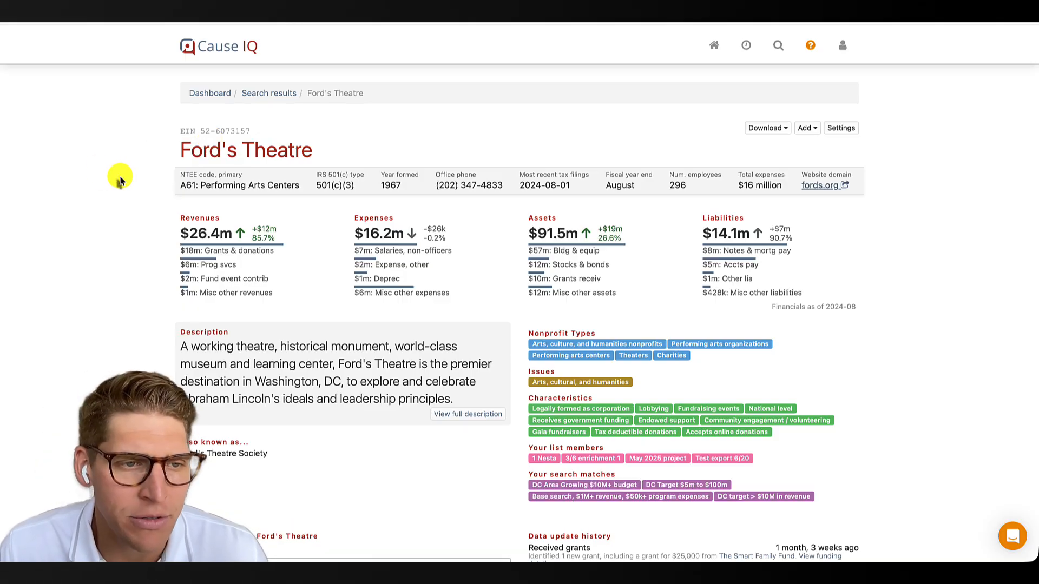
Open the Financials section of the Ford's Theatre profile and examine the Form 990 list and revenue figures.
scroll(123, 186, down, 7)
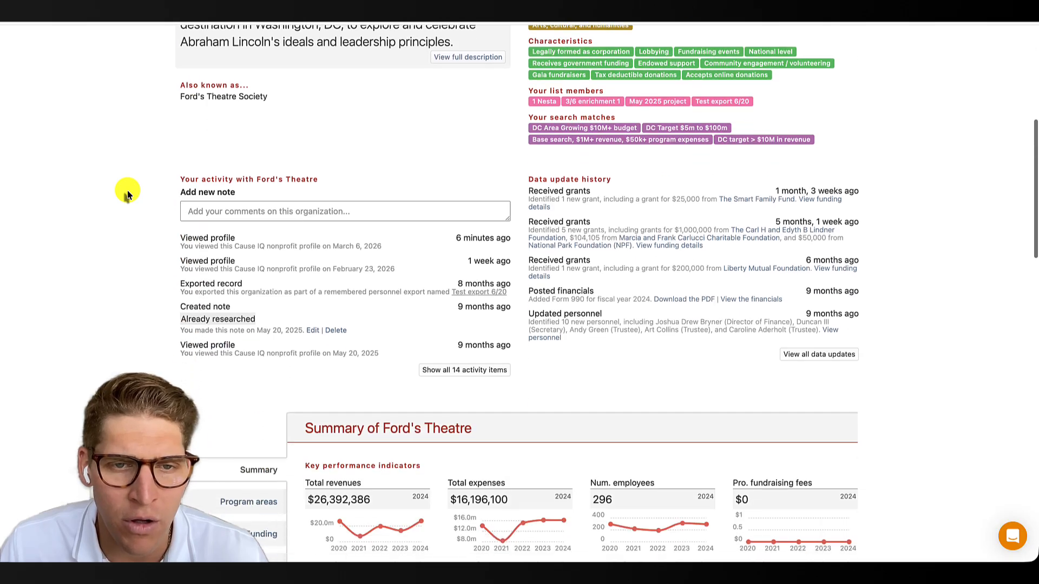
scroll(127, 194, down, 7)
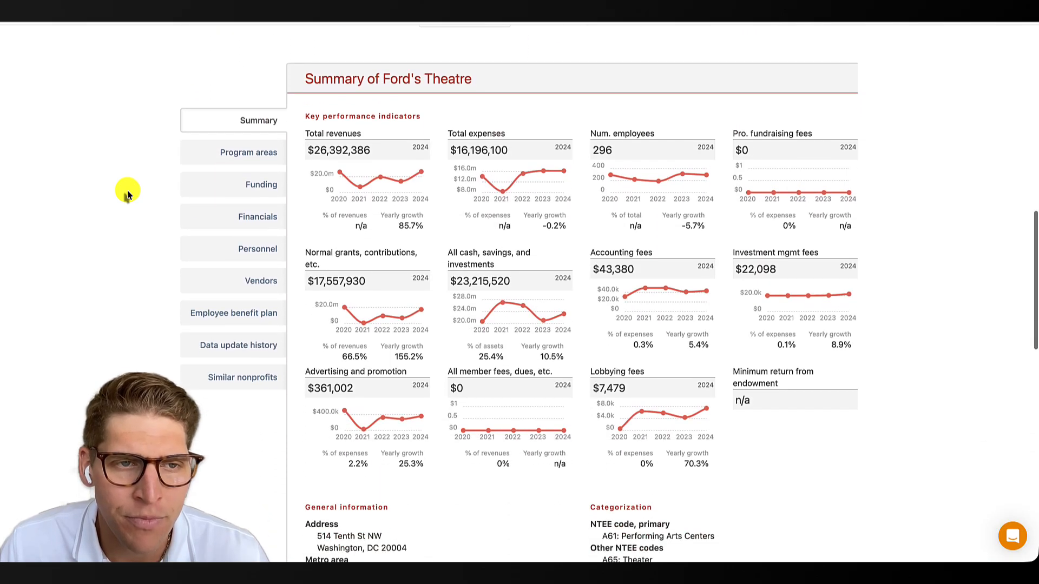
click(261, 227)
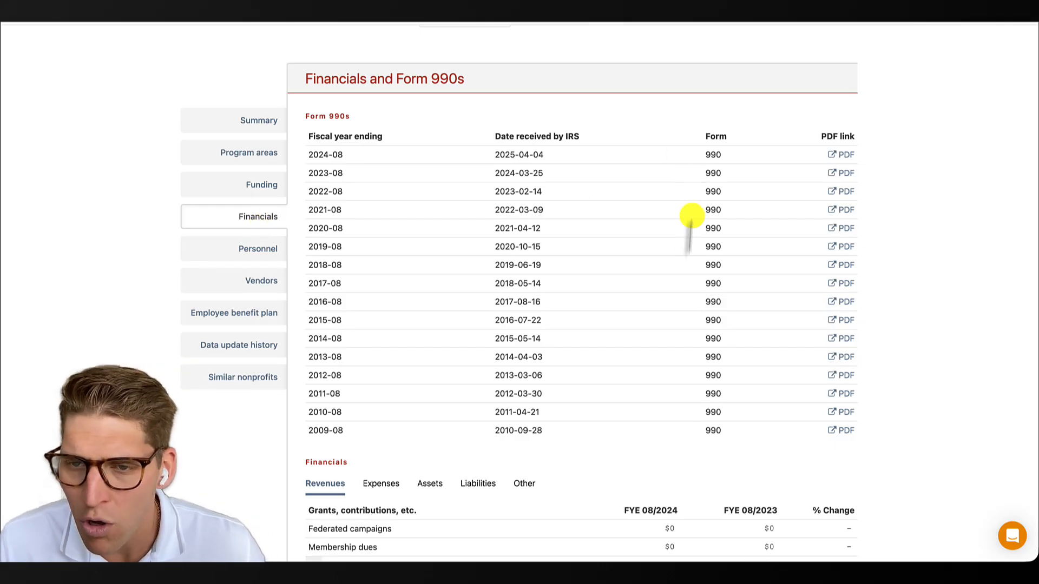
scroll(613, 226, down, 5)
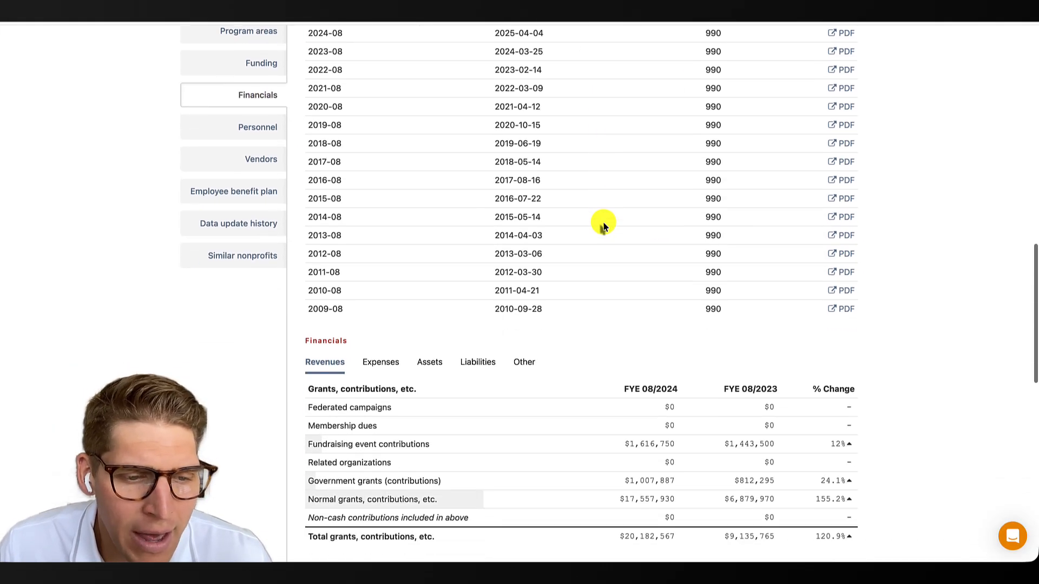
scroll(603, 224, down, 1)
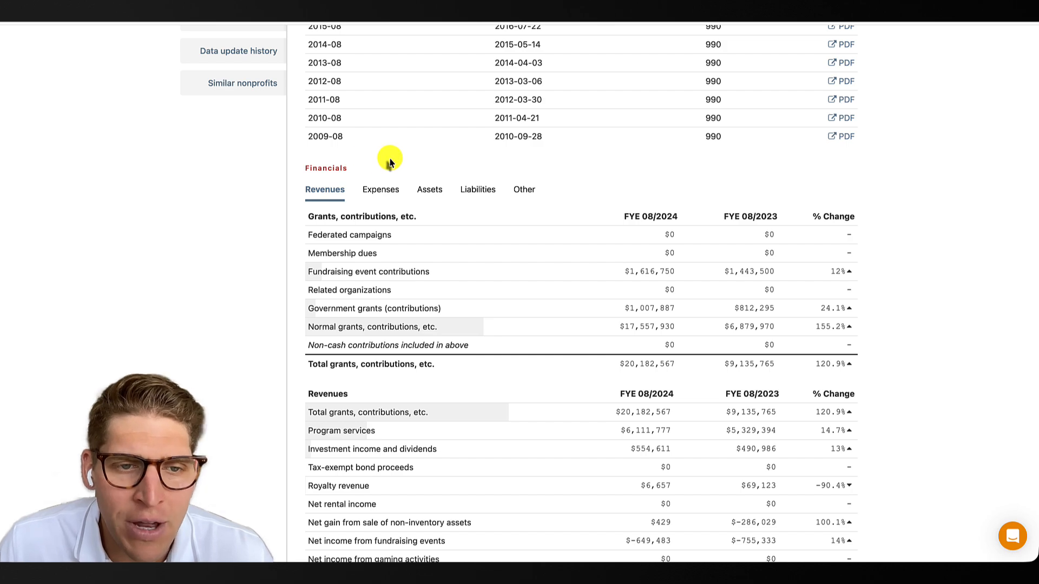
Show the Expenses breakdown in the financials and examine the compensation, salary and benefit lines.
click(384, 194)
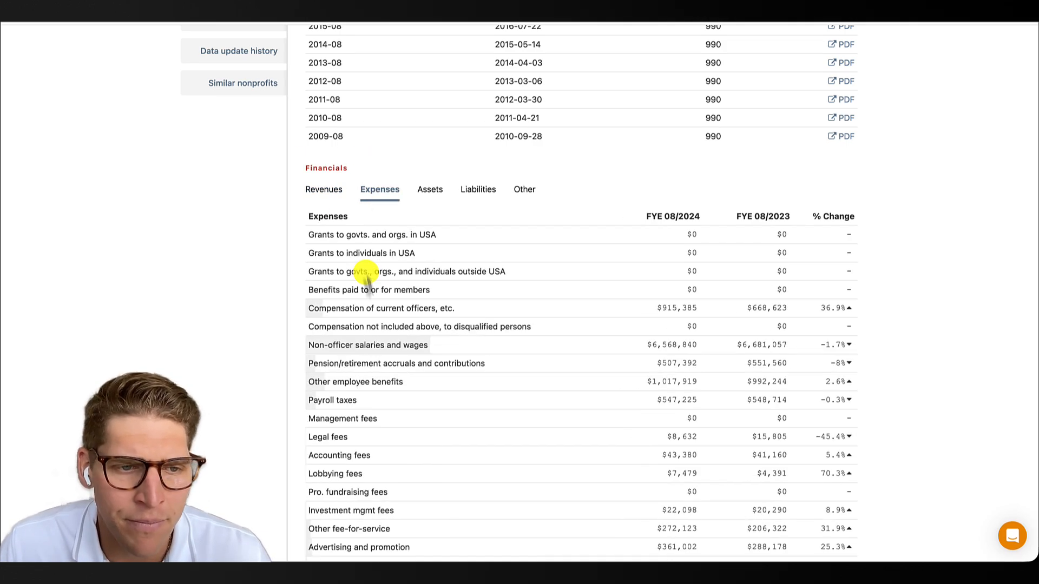
scroll(366, 270, down, 2)
scroll(365, 270, down, 1)
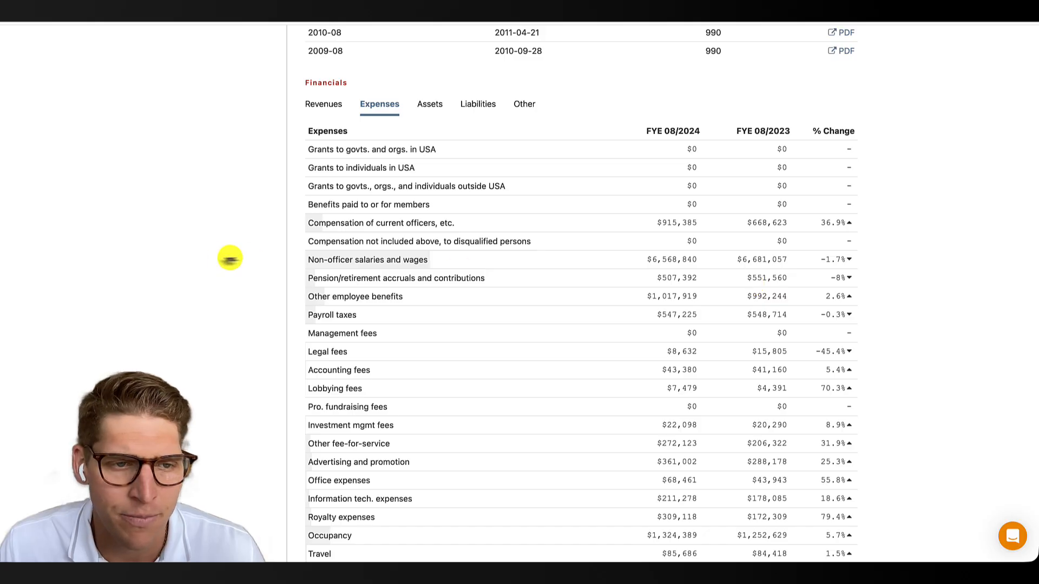
scroll(227, 271, up, 5)
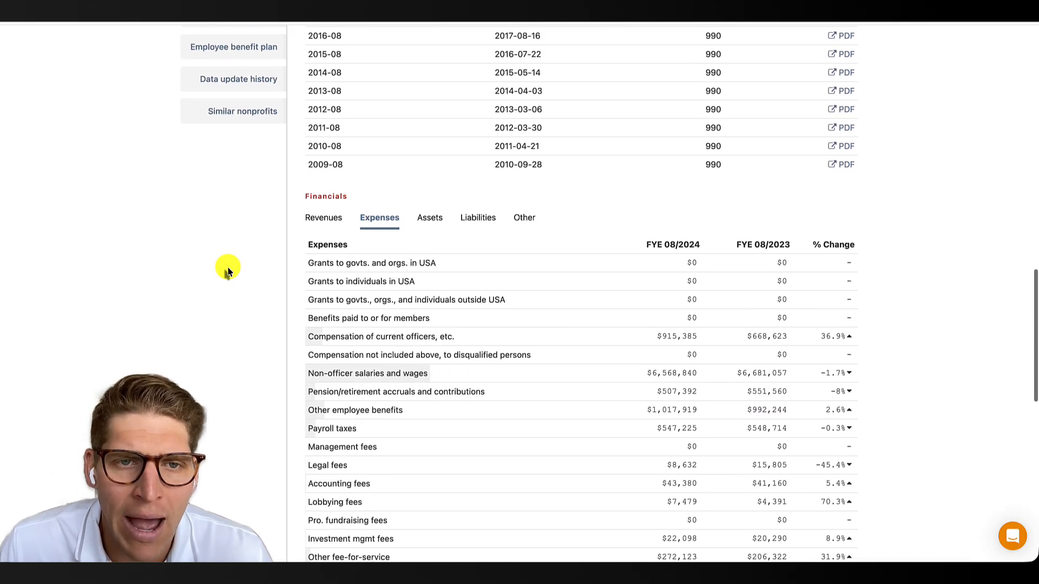
scroll(227, 271, up, 3)
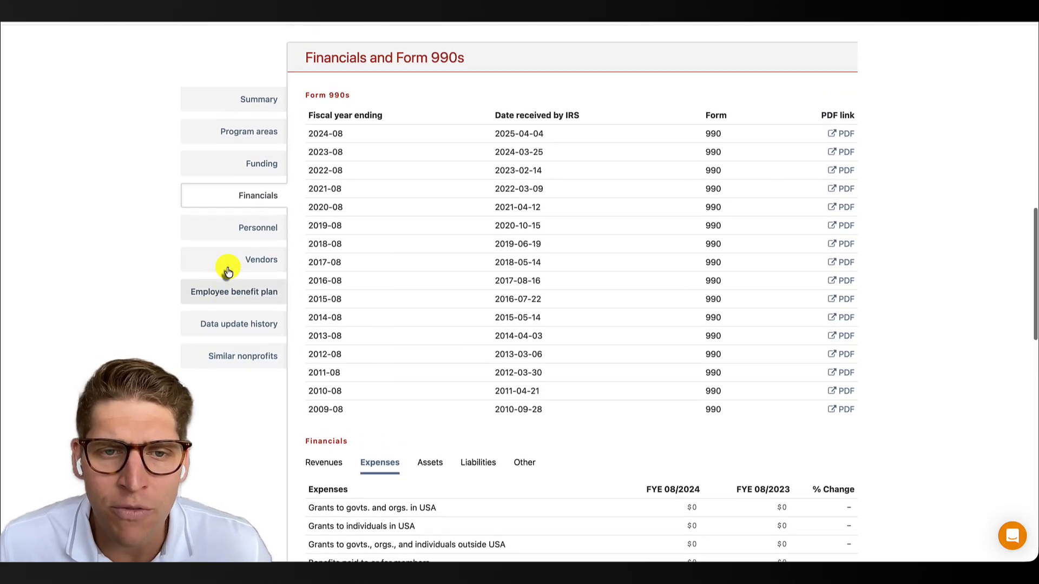
scroll(227, 272, up, 3)
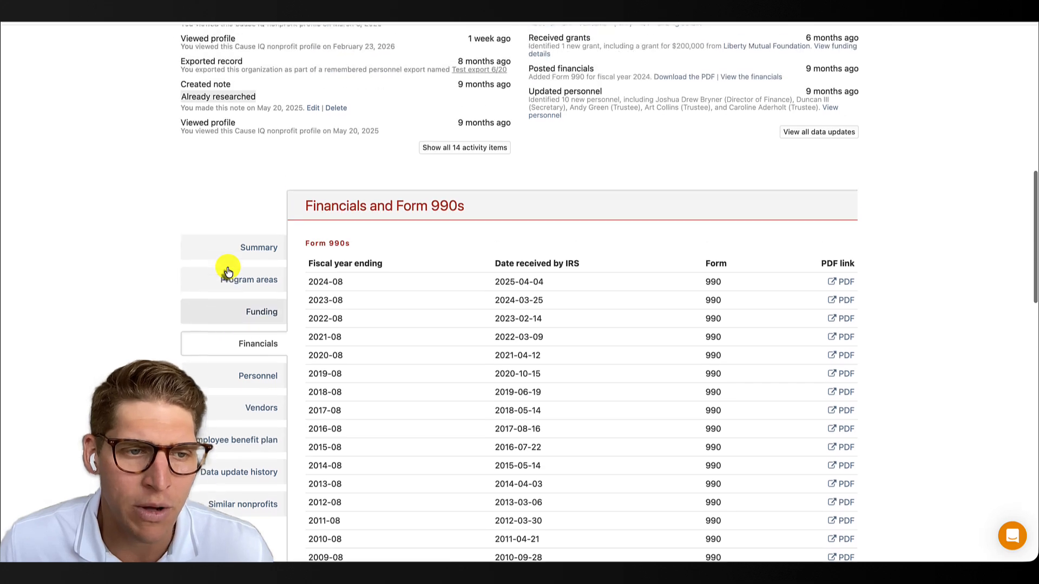
Return to the profile's Summary, open the organization profile settings, and review the selected Quick fields and KPIs.
click(232, 264)
scroll(231, 264, up, 13)
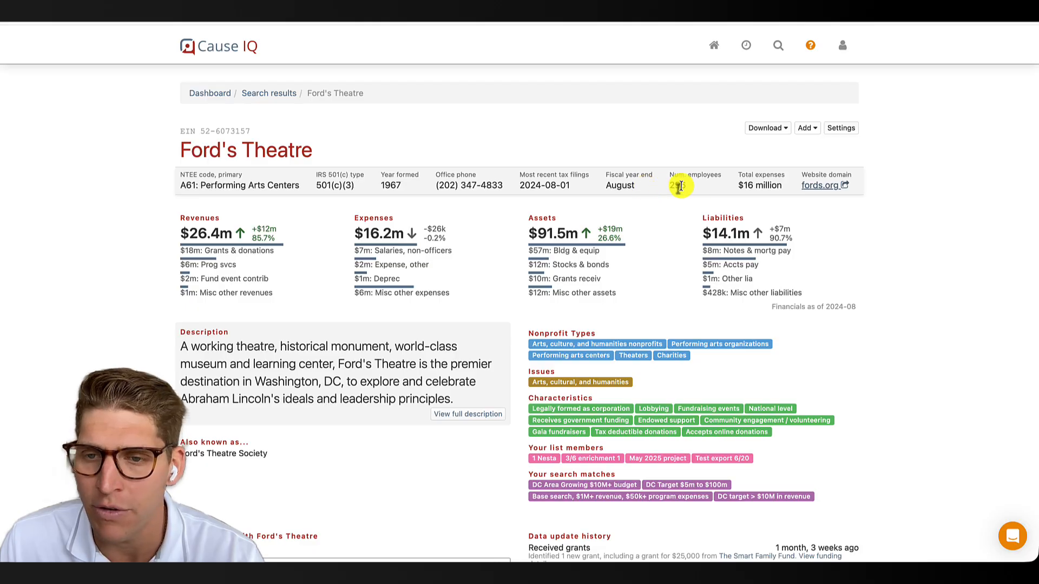
click(841, 129)
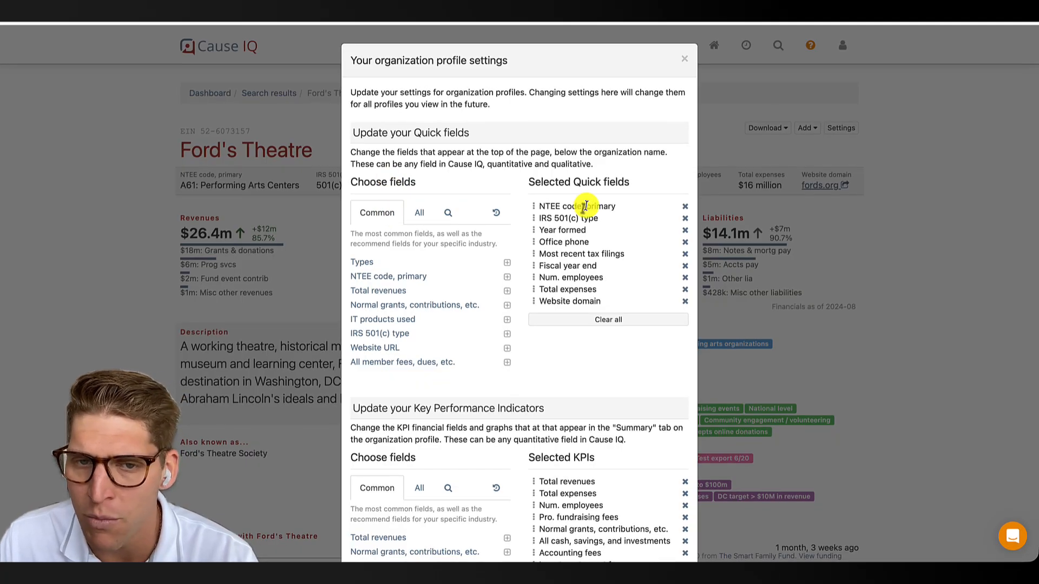
scroll(424, 271, down, 3)
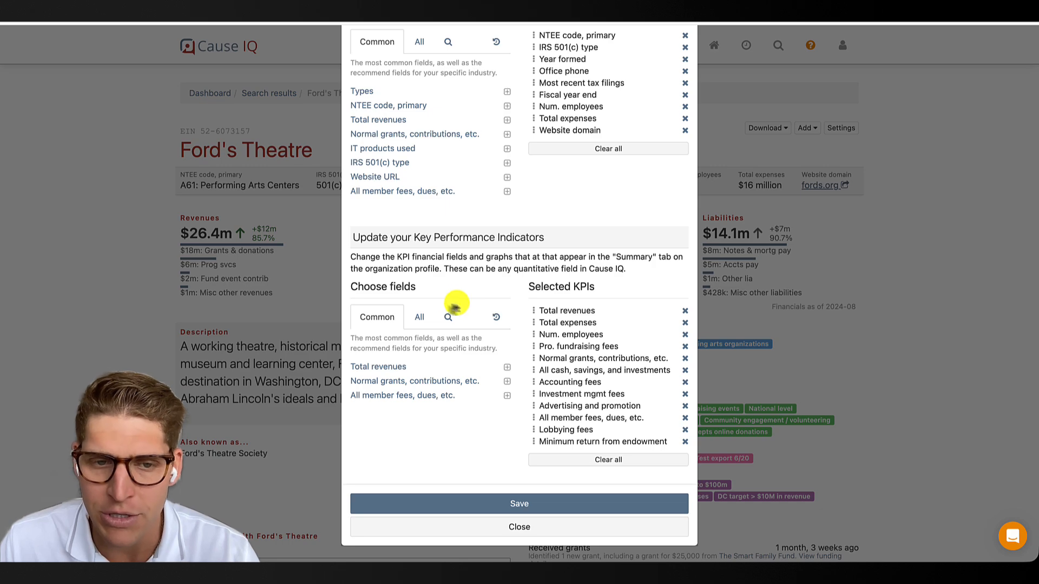
scroll(440, 301, up, 3)
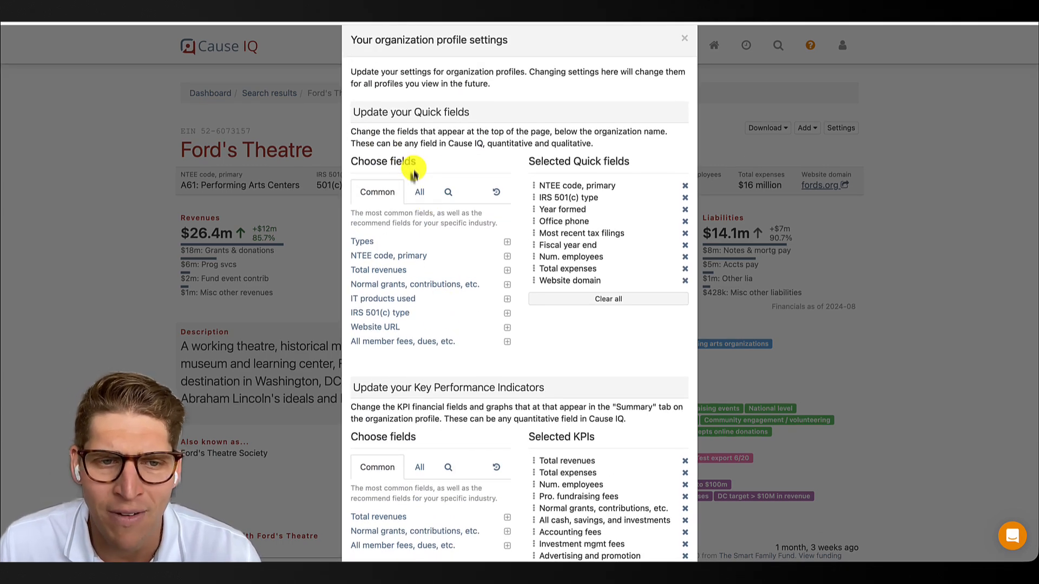
Add "All salaries, compensation, and employee benefits" from the Expenses: Compensation topic as a Quick field and save the profile settings.
click(419, 198)
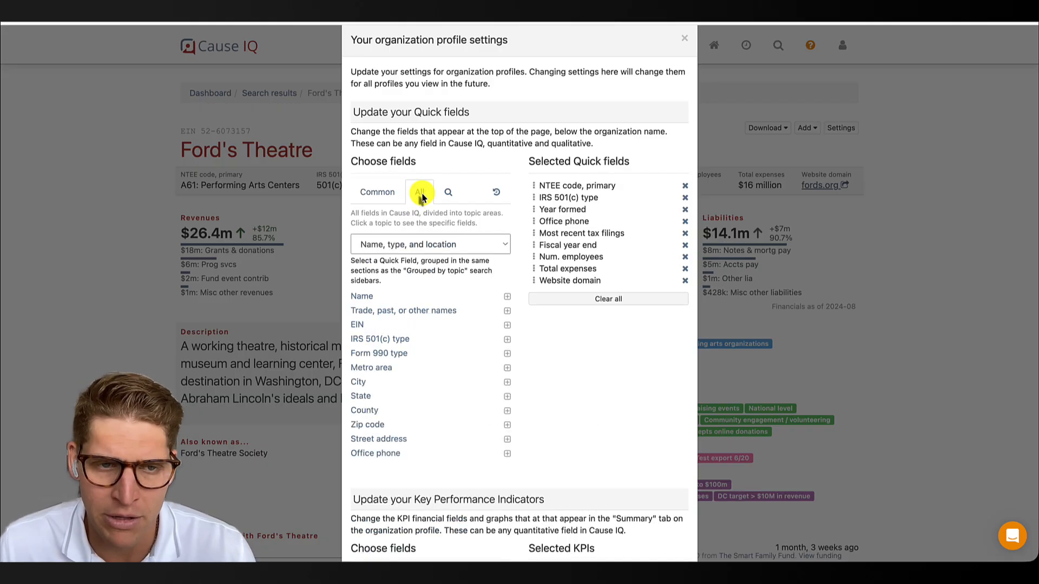
click(385, 249)
scroll(406, 306, down, 5)
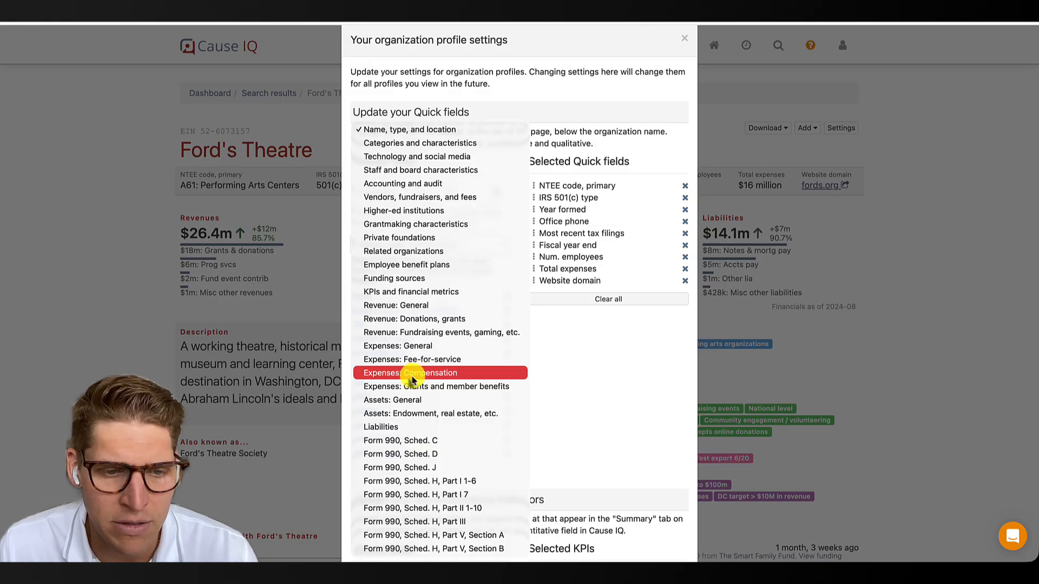
click(416, 374)
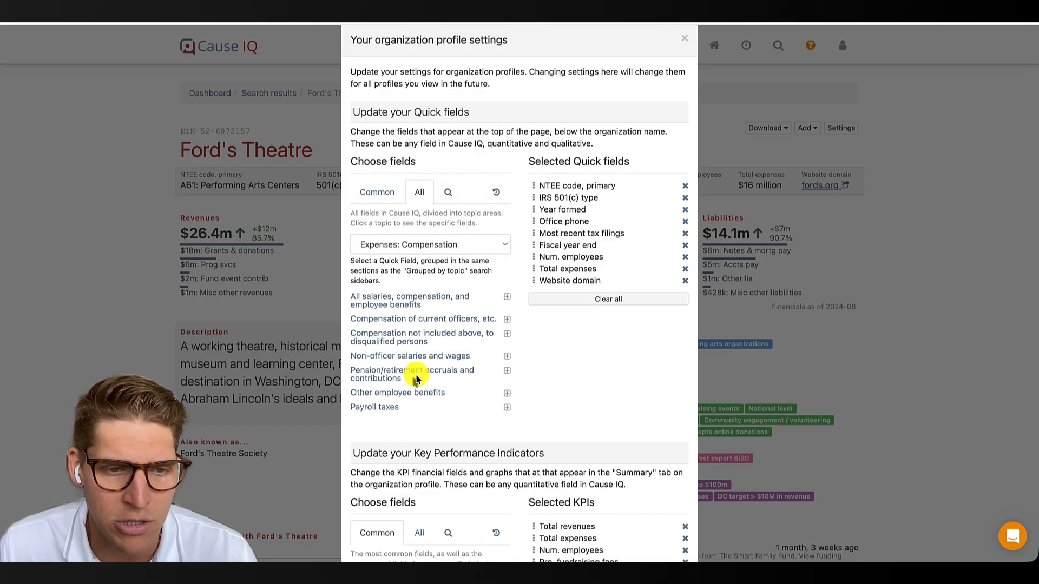
click(391, 302)
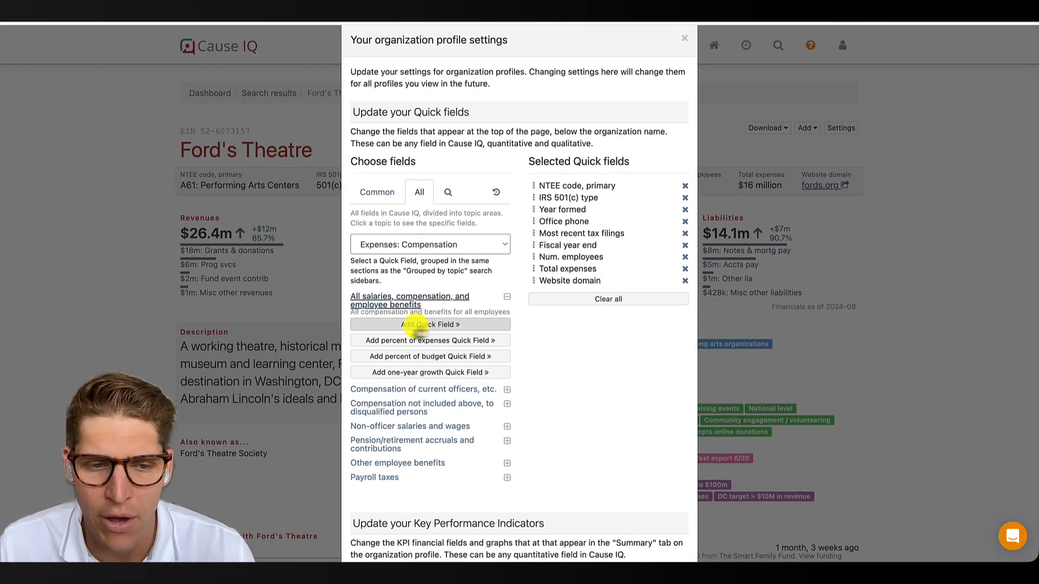
click(425, 324)
scroll(425, 330, down, 5)
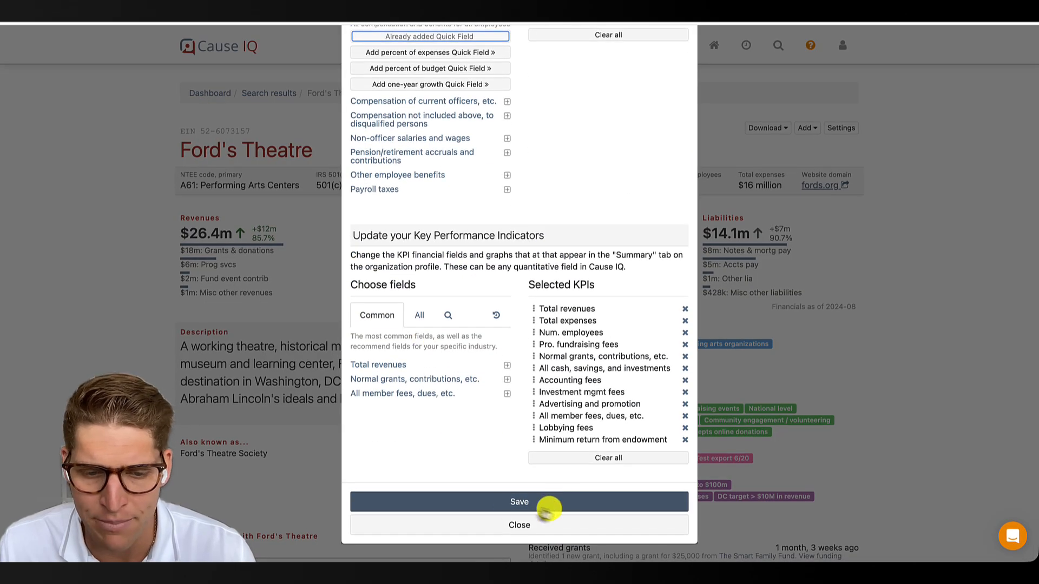
click(539, 508)
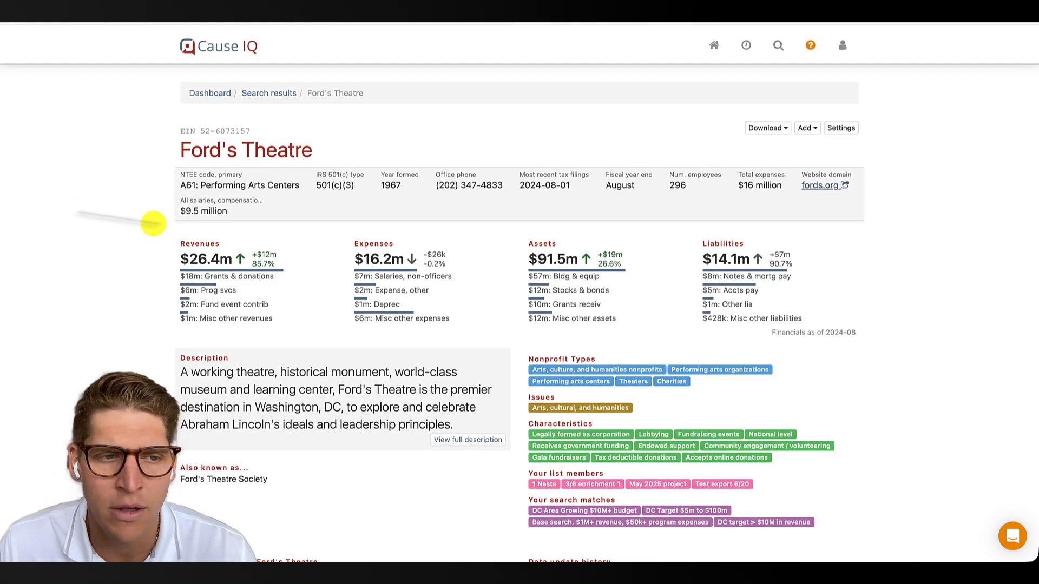
drag(234, 212, 173, 201)
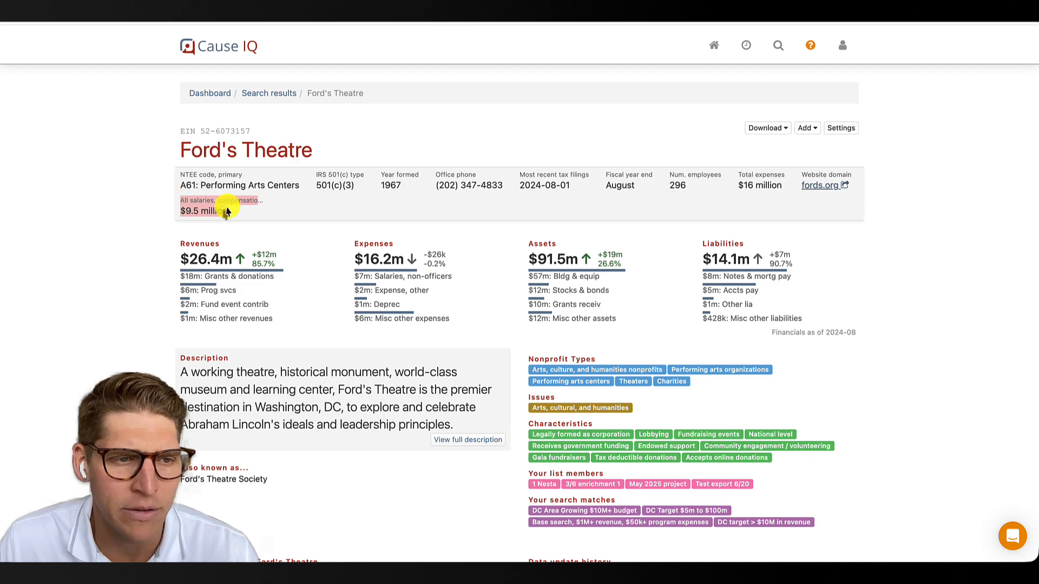
click(203, 210)
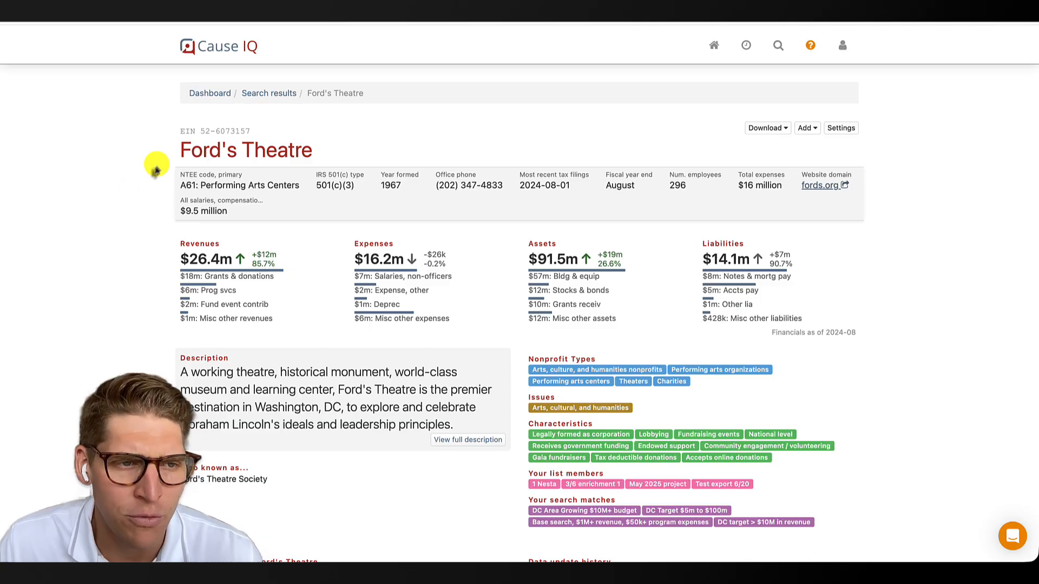
Open the Personnel section of the Ford's Theatre profile and examine the key personnel's compensation.
scroll(130, 238, down, 5)
scroll(130, 238, down, 9)
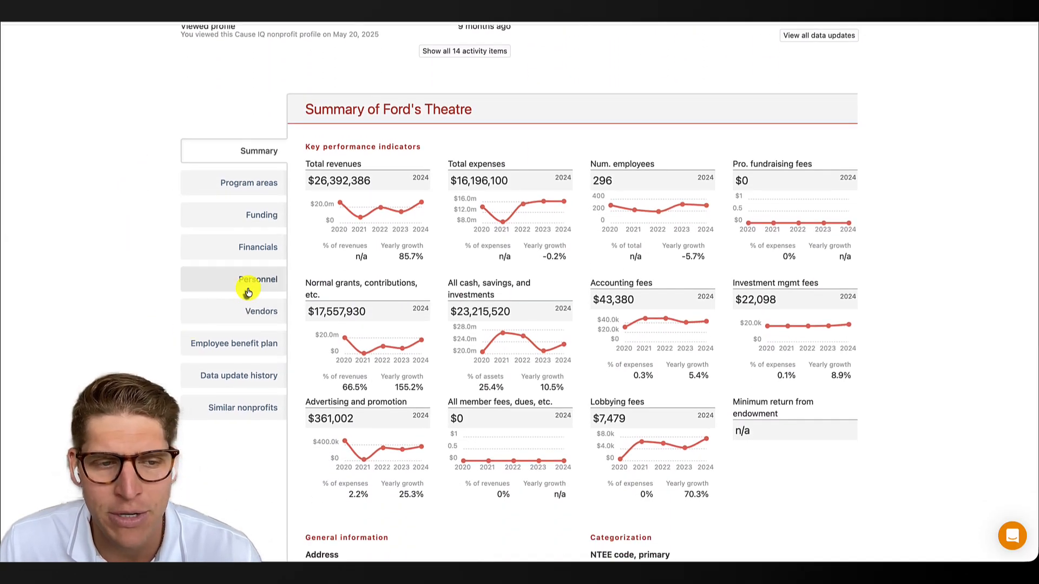
click(250, 290)
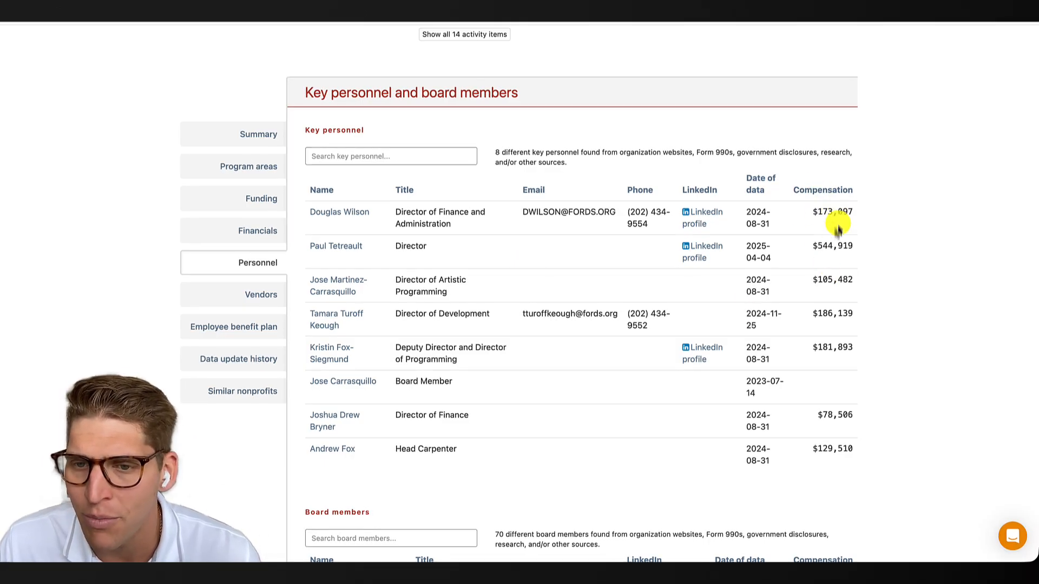
scroll(839, 256, down, 1)
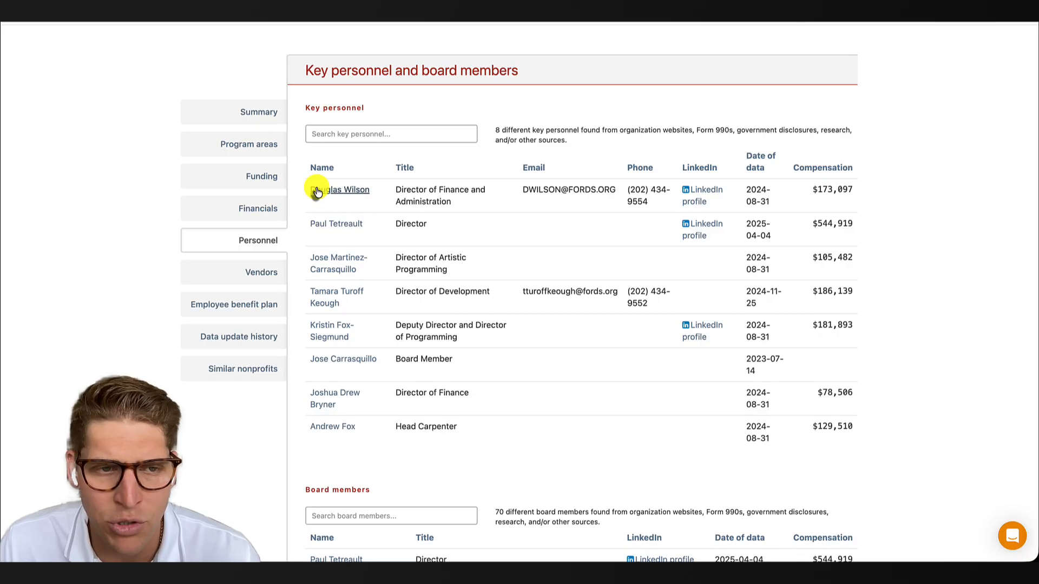
Open the profile of the key person titled Director and examine the Form 990 and Schedule J compensation.
click(336, 230)
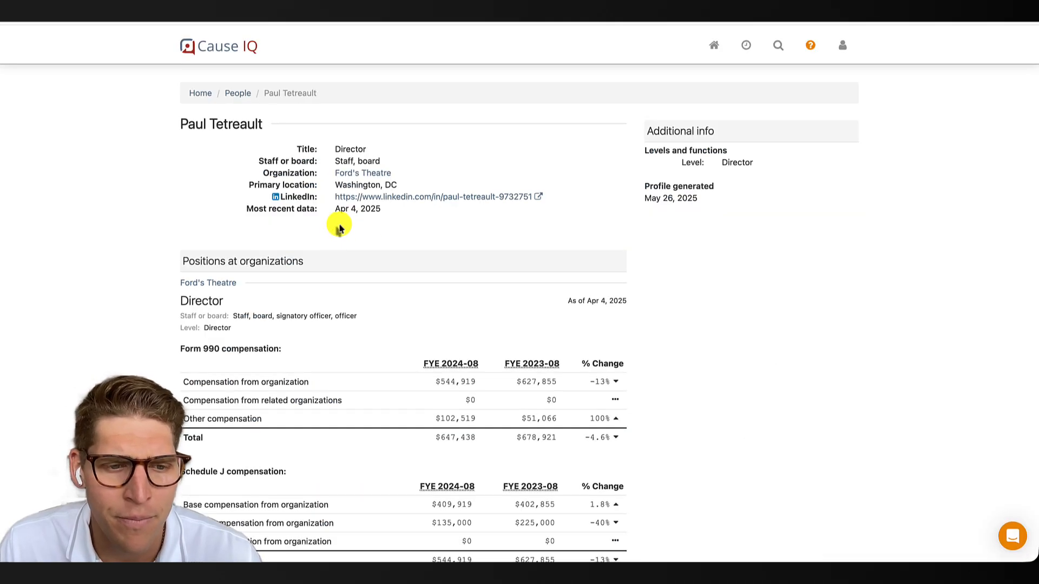
scroll(362, 291, down, 1)
scroll(361, 290, down, 3)
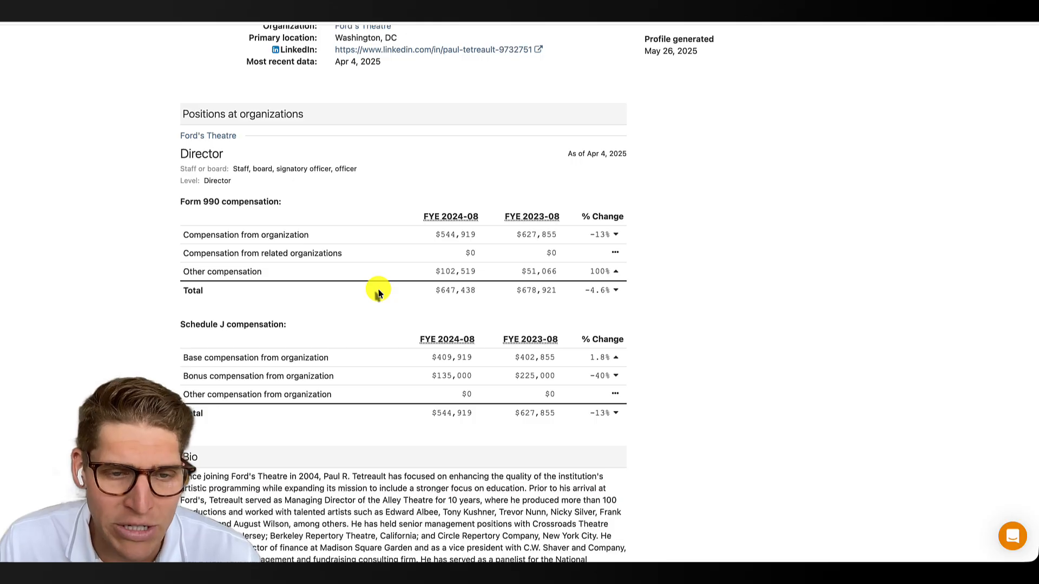
scroll(373, 294, down, 2)
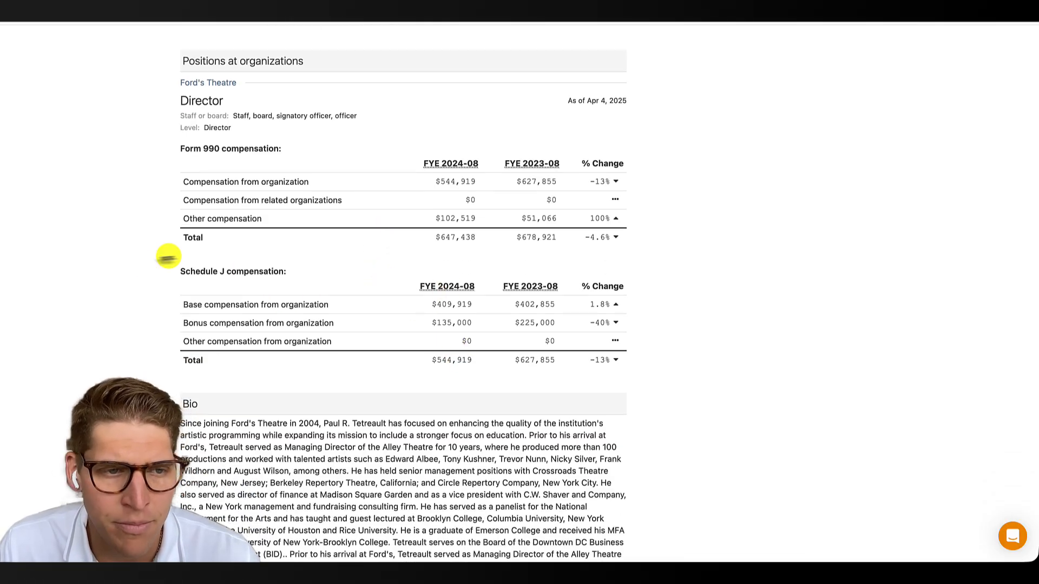
scroll(179, 285, up, 7)
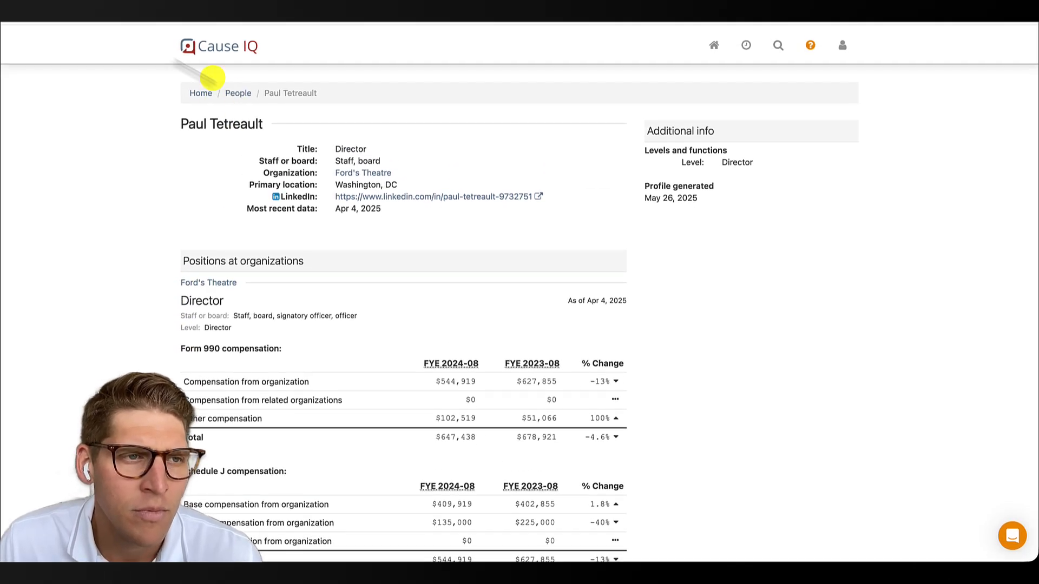
Return from the person's profile to the organization search results and show them as a table.
click(8, 23)
click(9, 23)
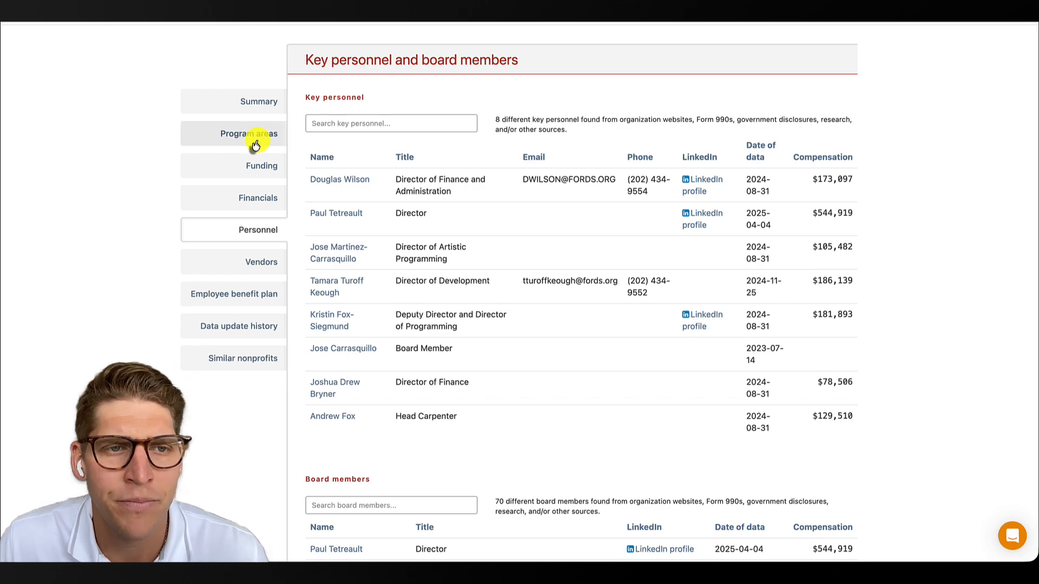
scroll(259, 140, up, 3)
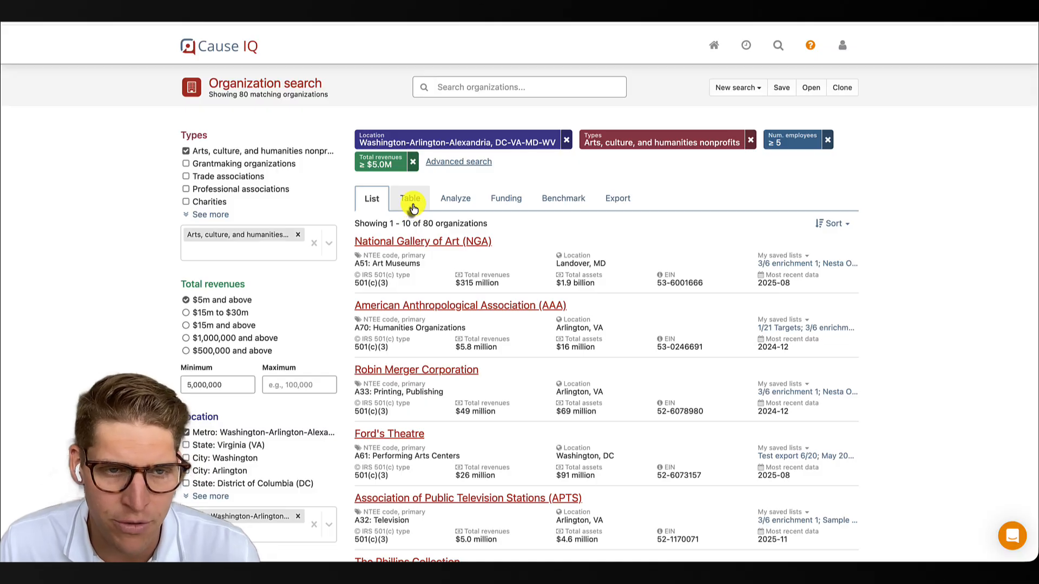
click(410, 204)
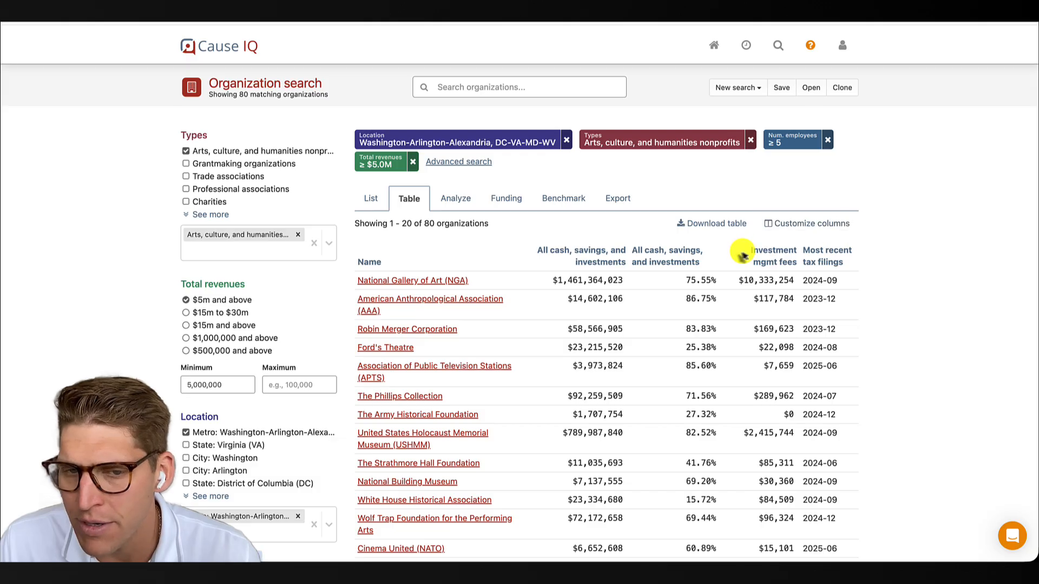
Replace the results table's columns with "All salaries, compensation, and employee benefits" from the Expenses: Compensation topic.
click(820, 230)
click(596, 199)
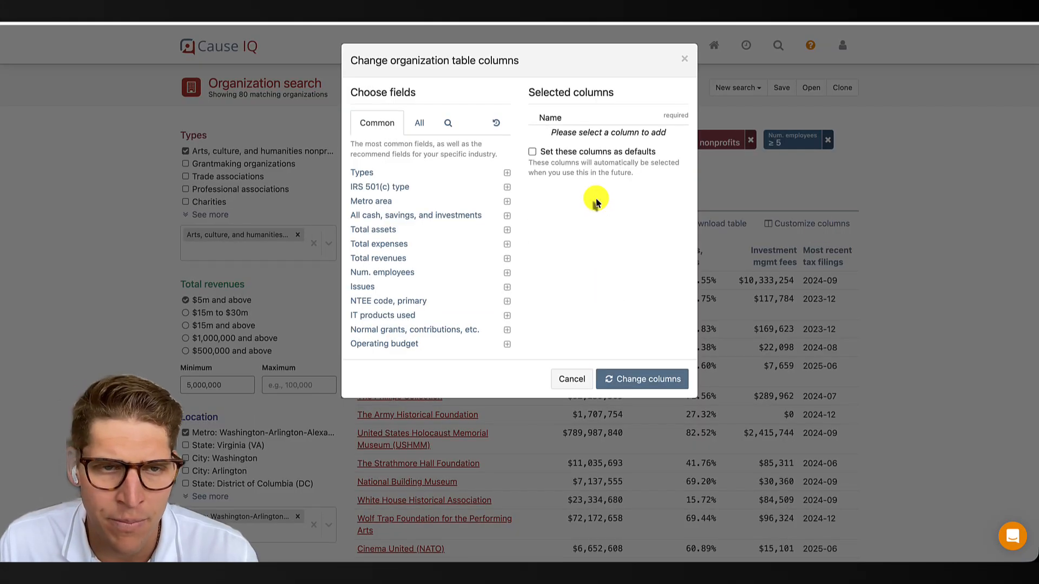
click(419, 123)
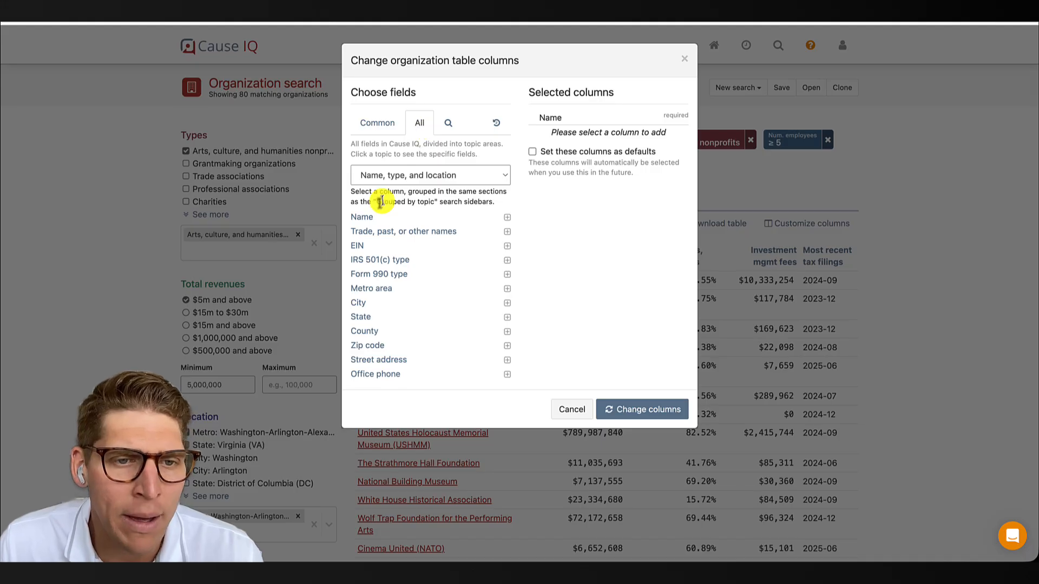
click(383, 178)
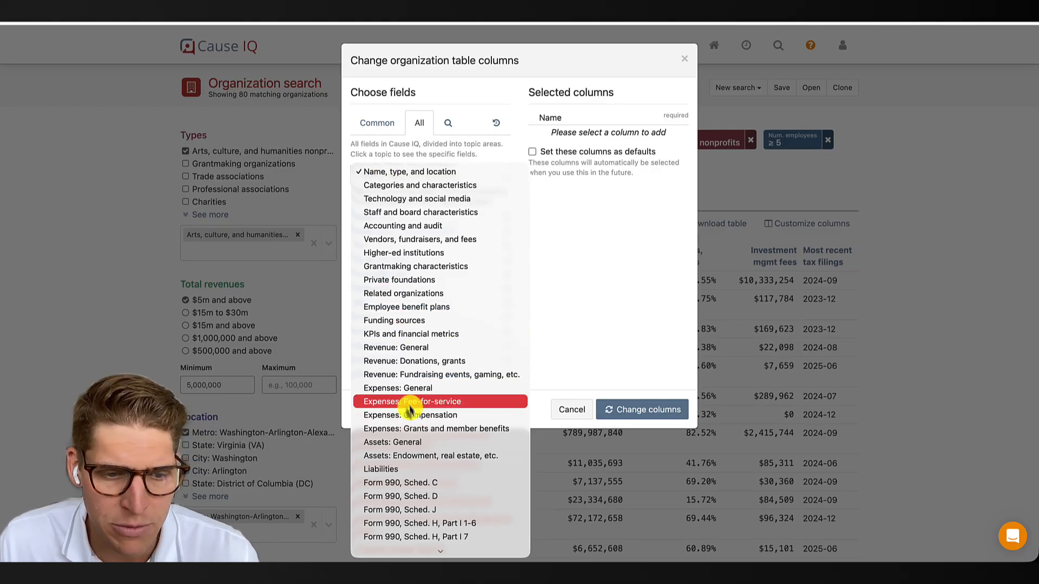
click(433, 420)
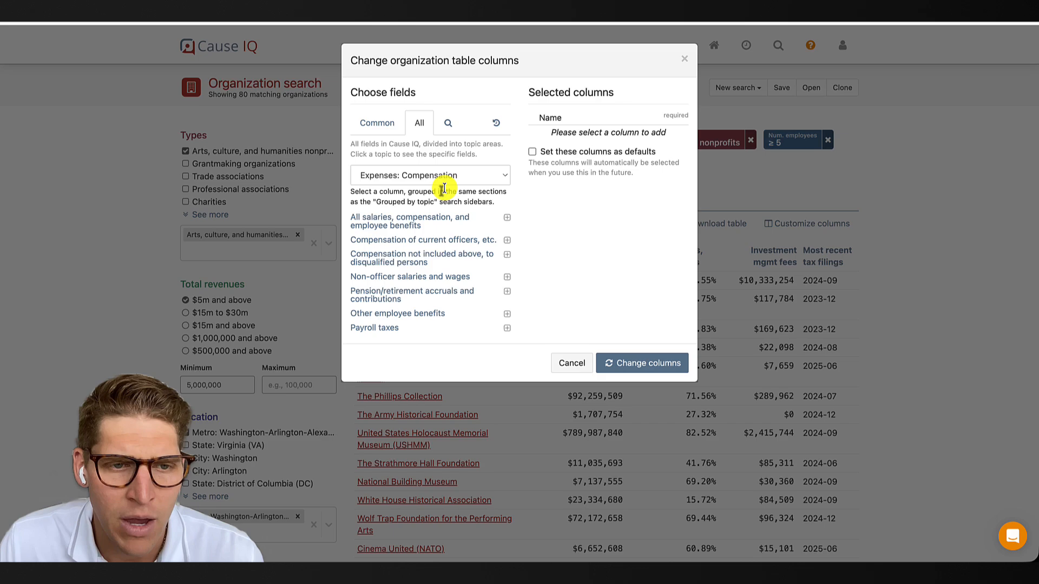
click(406, 219)
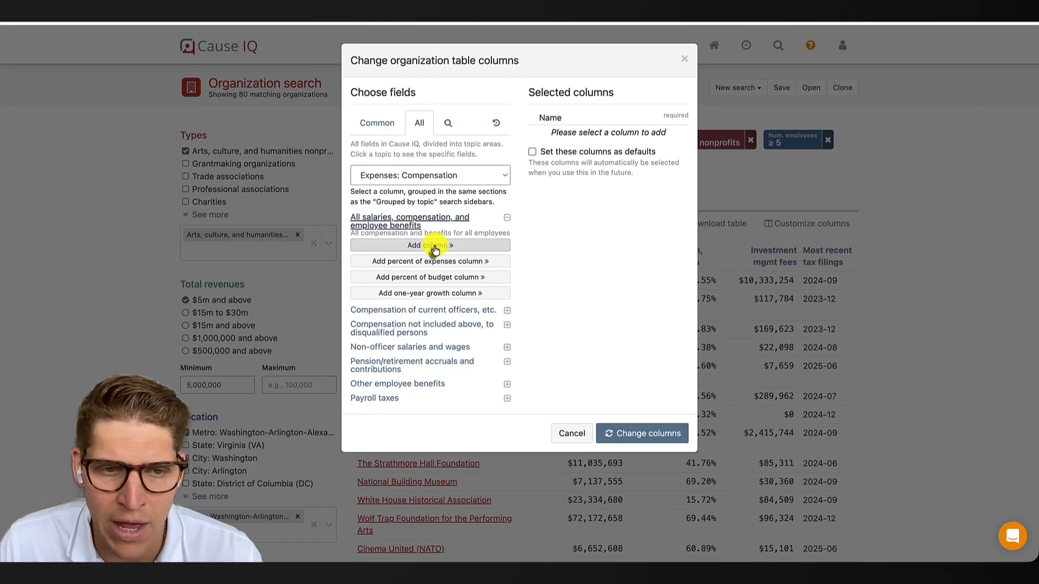
click(441, 246)
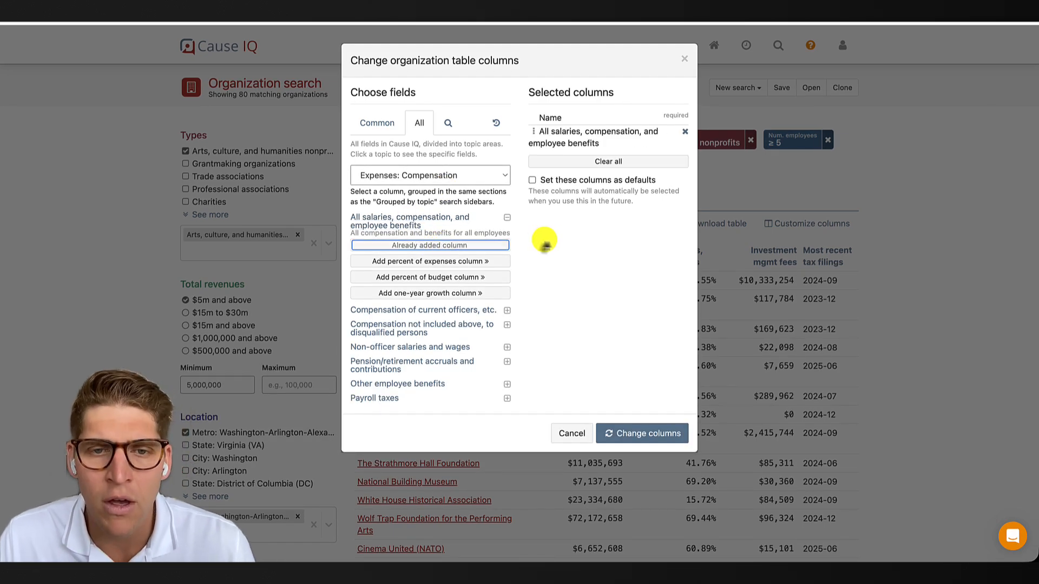
click(641, 435)
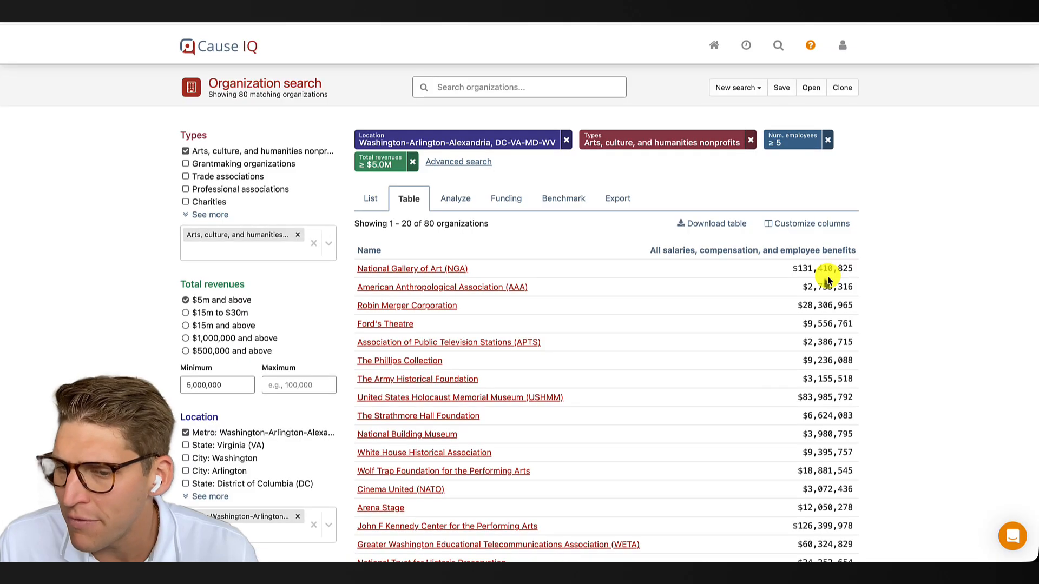
Start a benchmark of the matching organizations using compensation of key personnel as the type and proceed to its fields and analysis.
scroll(828, 280, down, 4)
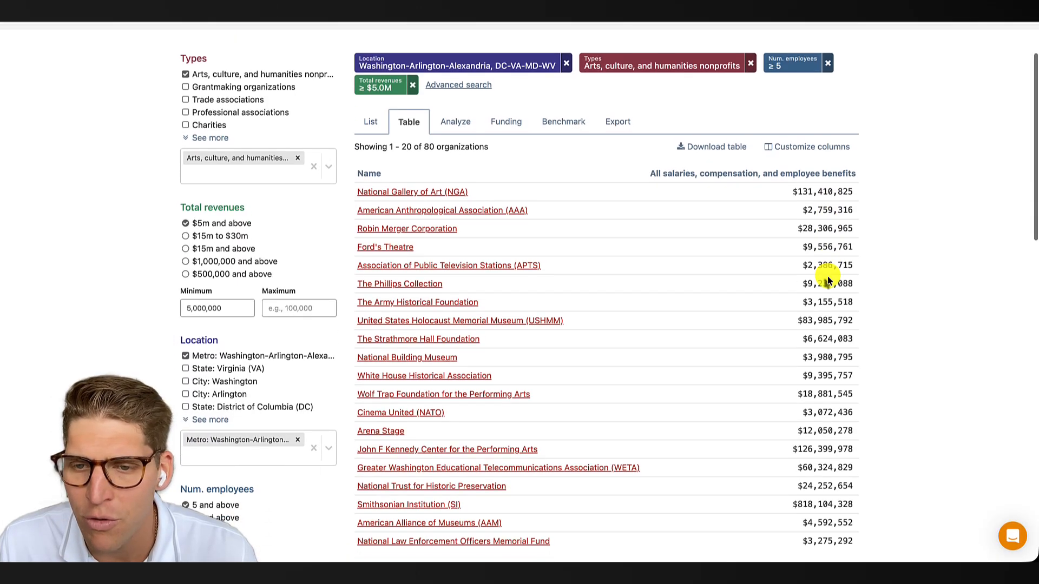
scroll(827, 277, down, 1)
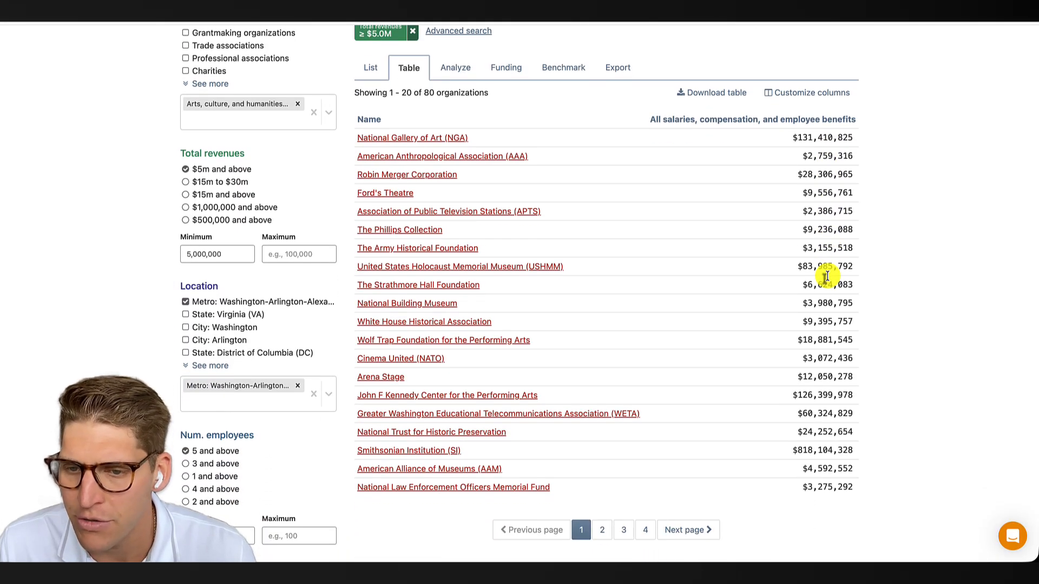
scroll(826, 277, up, 3)
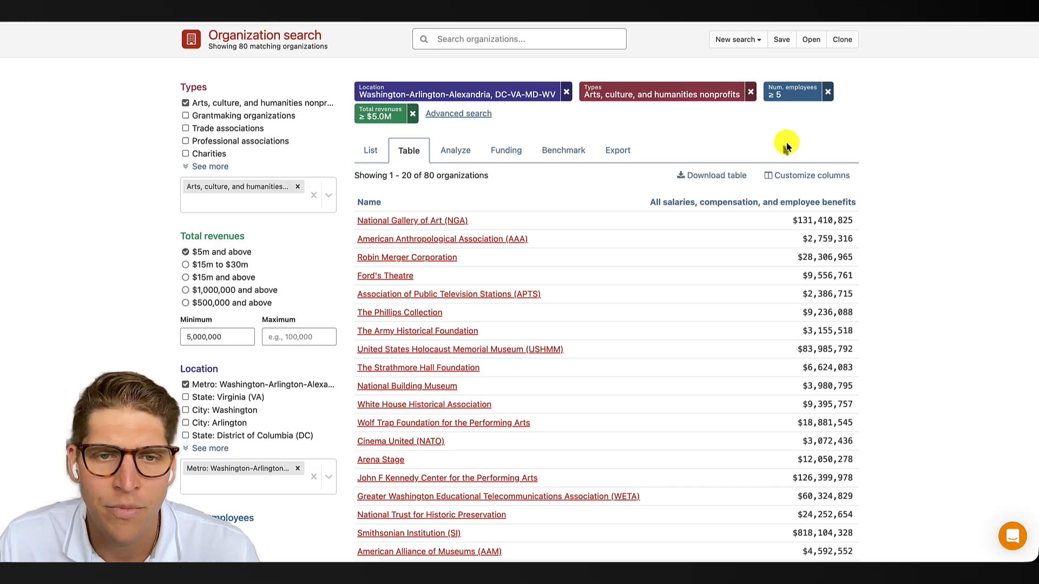
click(562, 160)
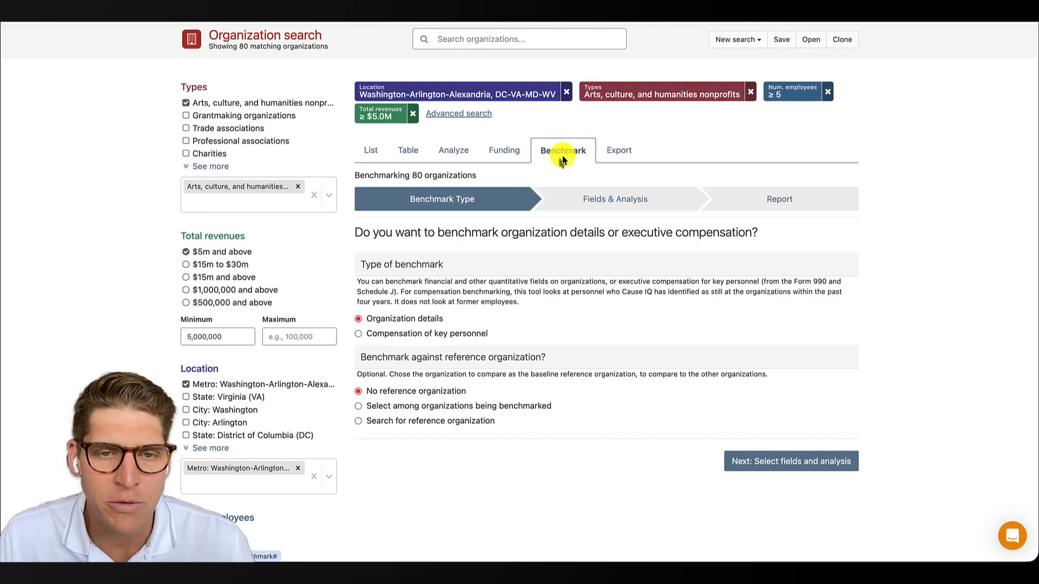
scroll(430, 265, down, 1)
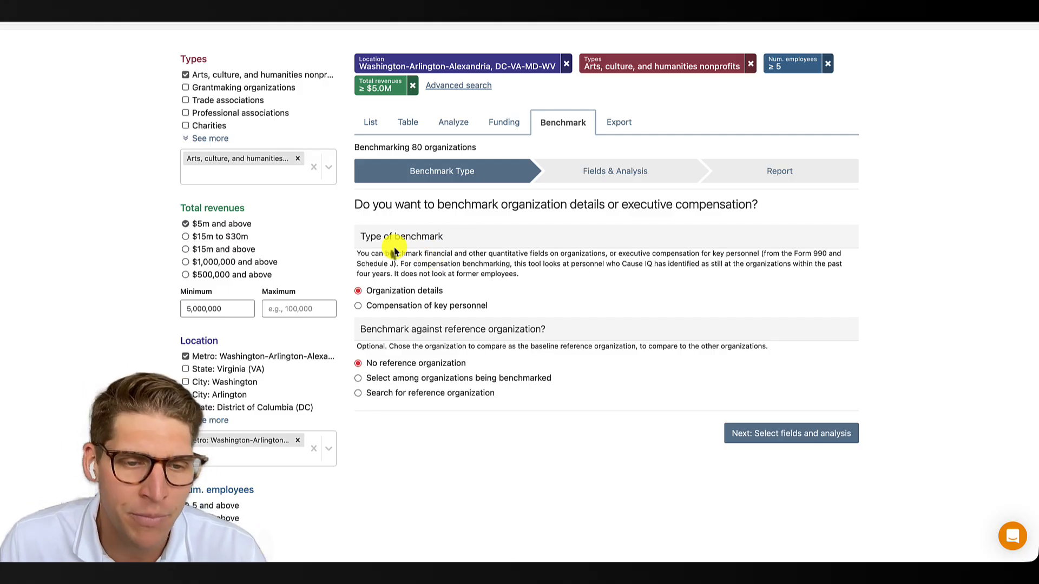
click(387, 308)
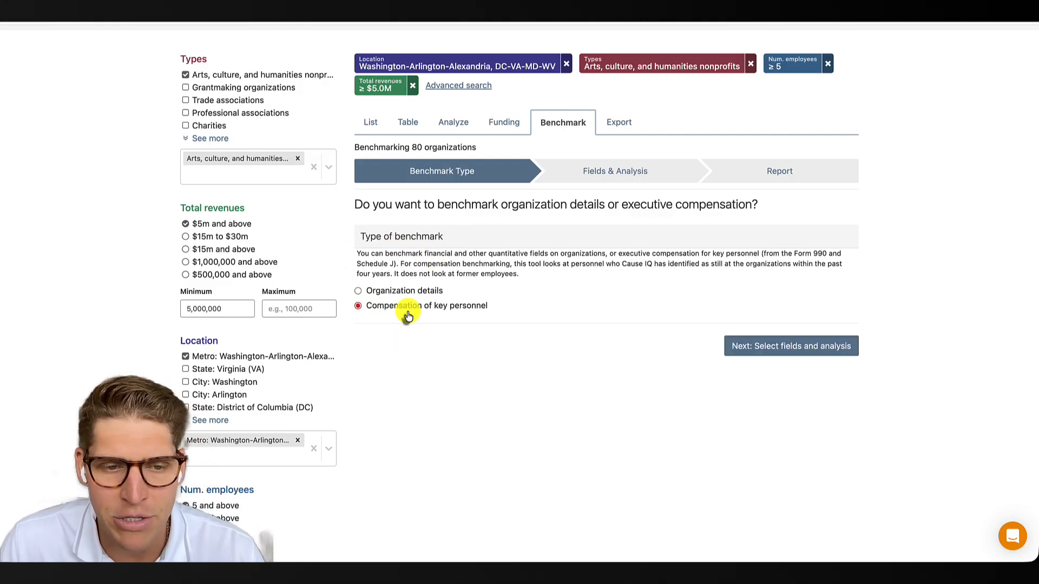
click(754, 348)
Remove Information / Technology and Operations from the benchmark's position functions, keeping Executive and Finance.
scroll(774, 331, down, 1)
scroll(862, 309, down, 1)
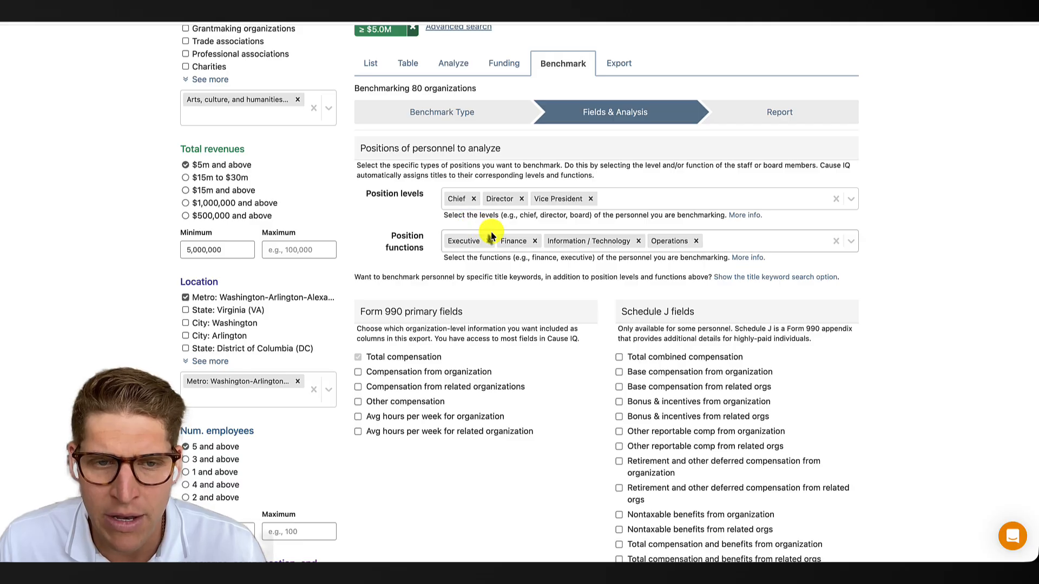
click(638, 241)
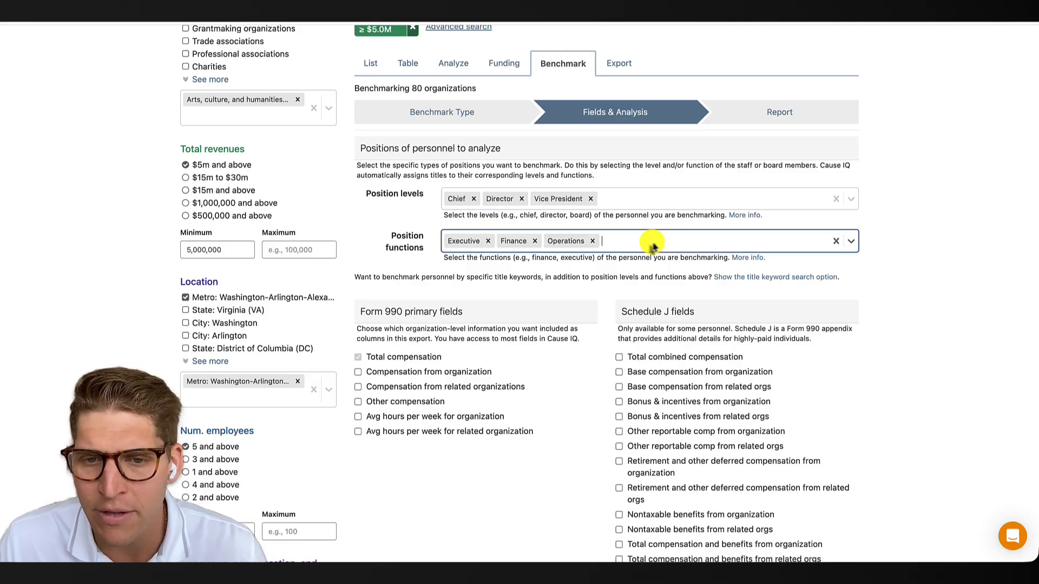
click(592, 241)
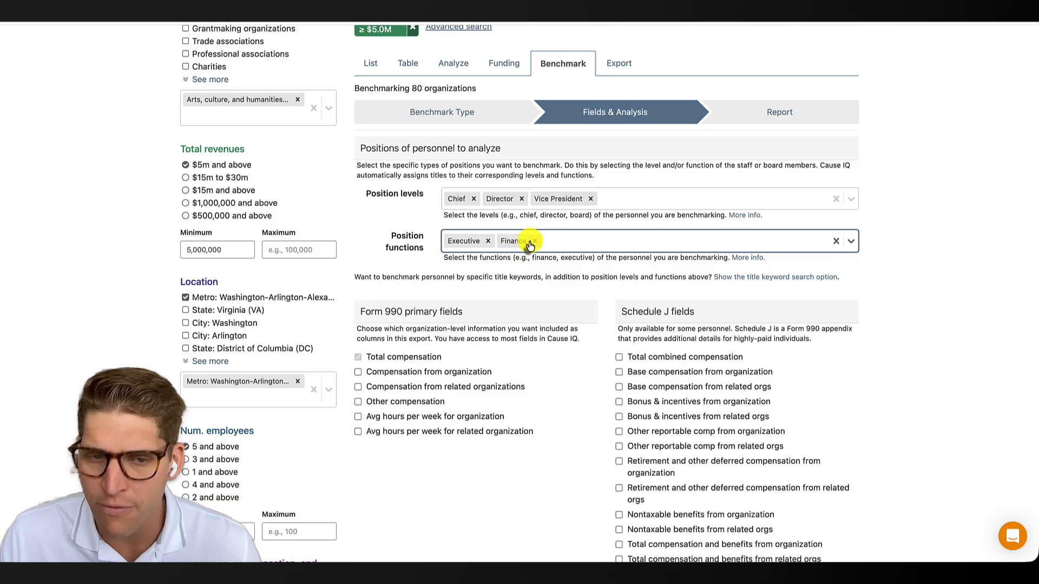
click(368, 241)
Include the Schedule J field "Total combined compensation" and generate the benchmark report.
scroll(367, 241, down, 1)
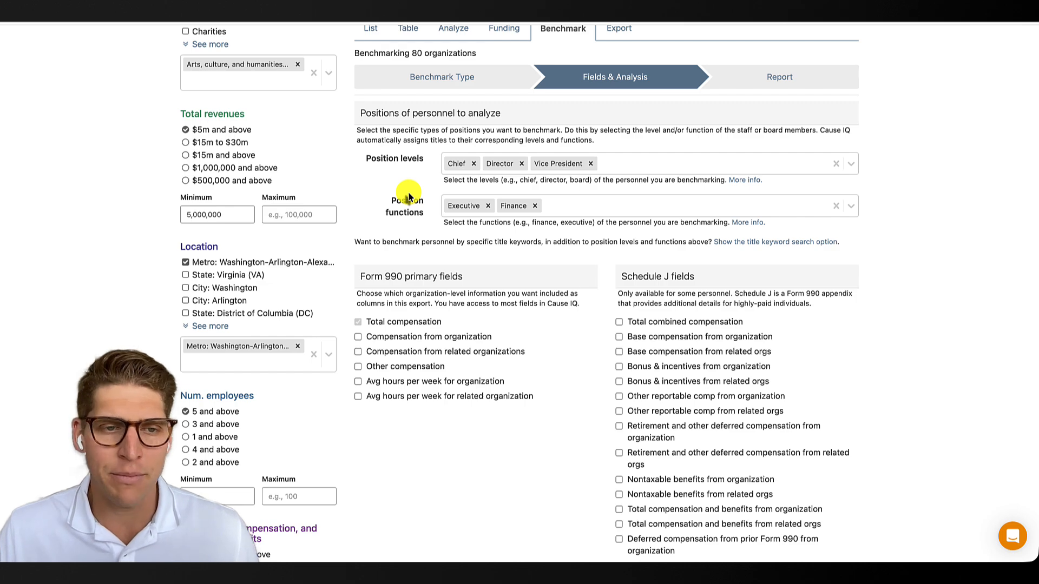
scroll(401, 204, down, 2)
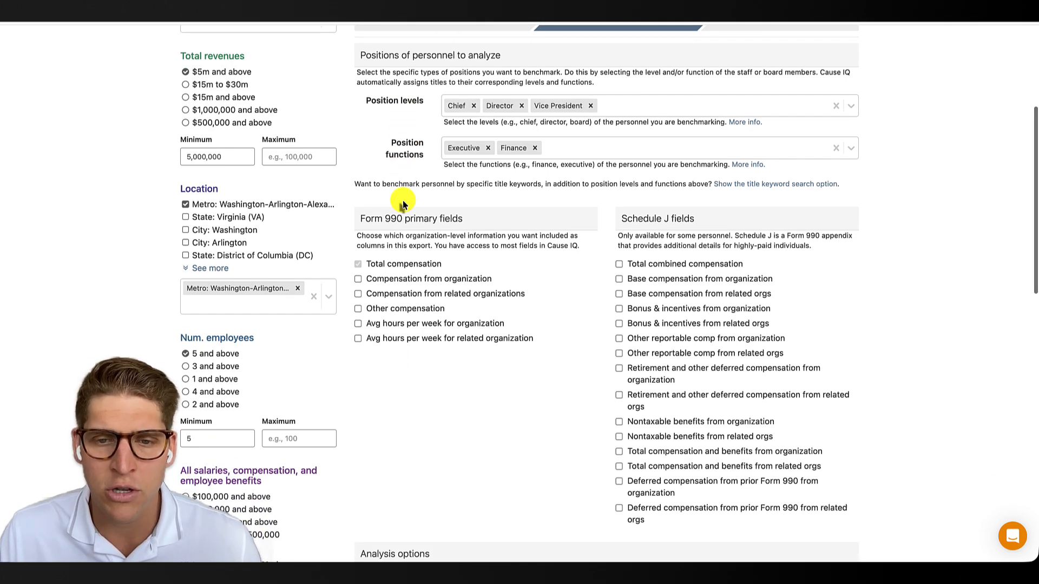
scroll(401, 204, down, 1)
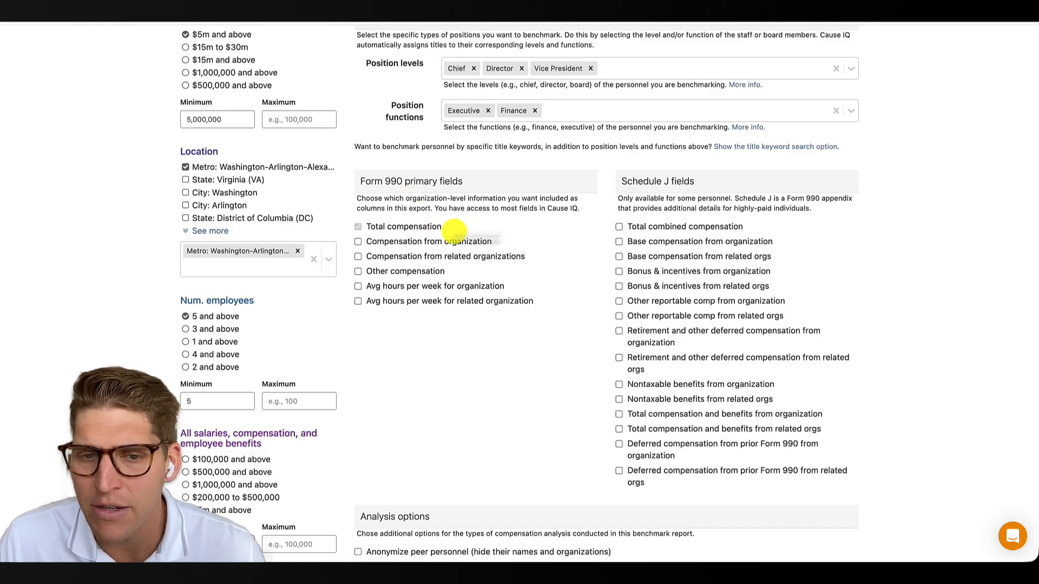
click(619, 227)
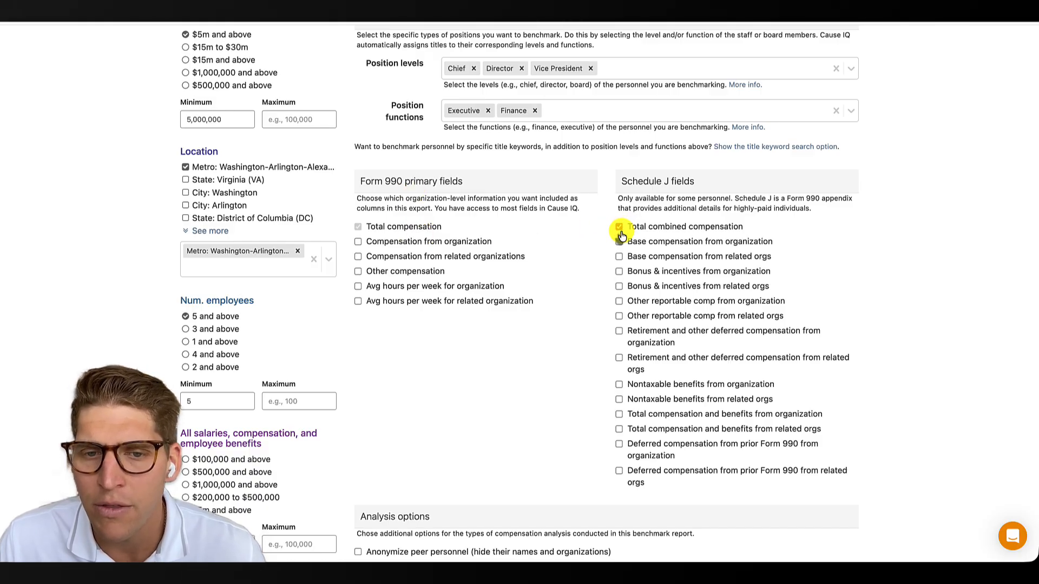
scroll(596, 223, down, 3)
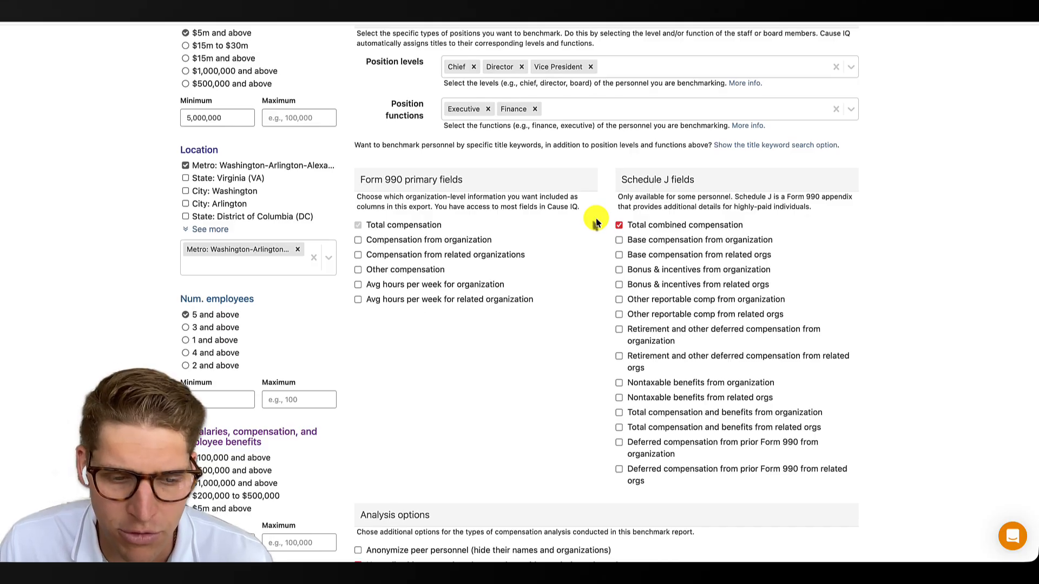
scroll(595, 223, down, 2)
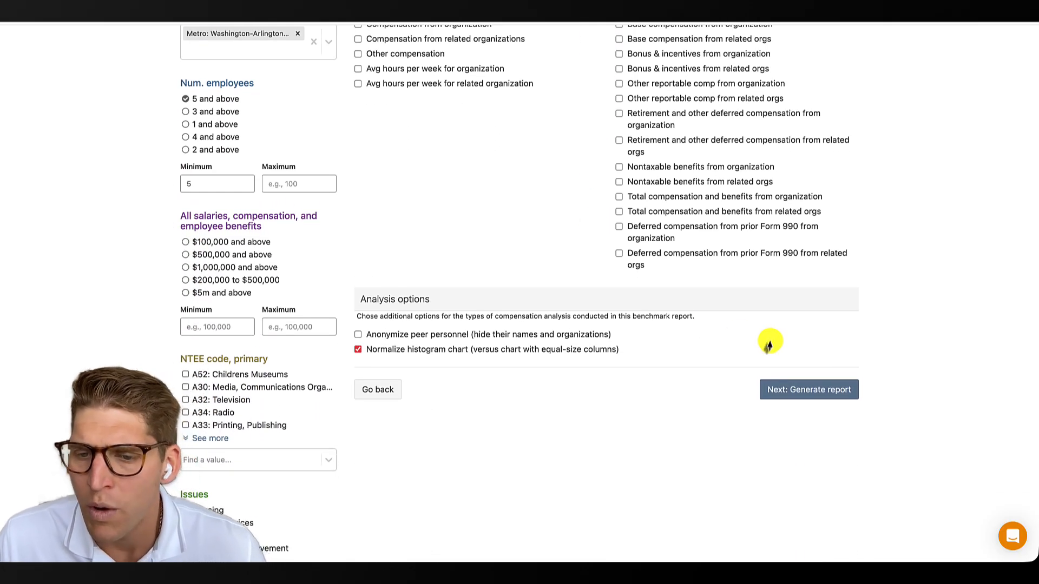
click(819, 391)
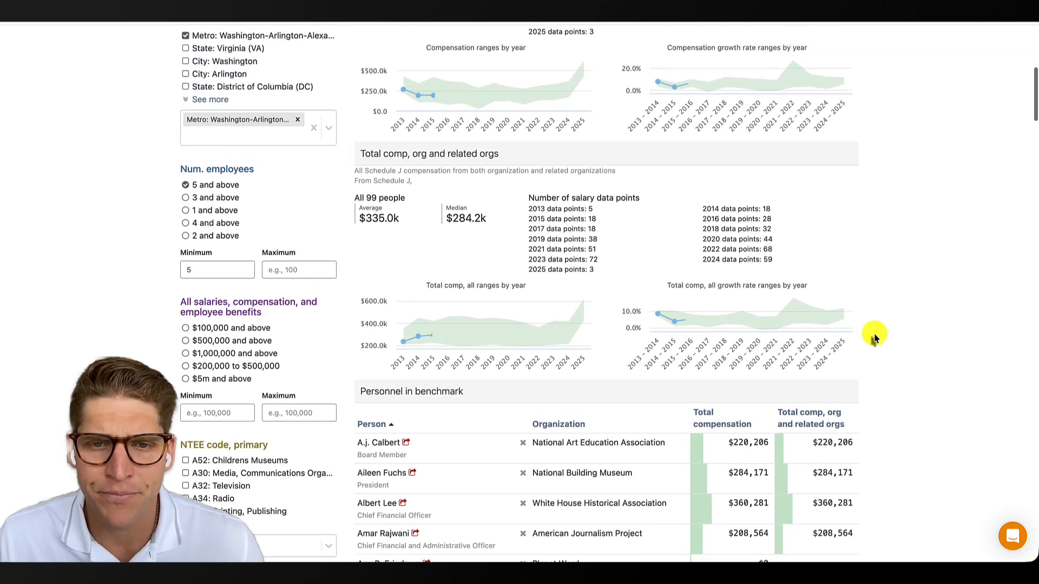
Examine the report's Total compensation average, median, salary data points, and yearly range and growth rate charts.
scroll(875, 338, up, 5)
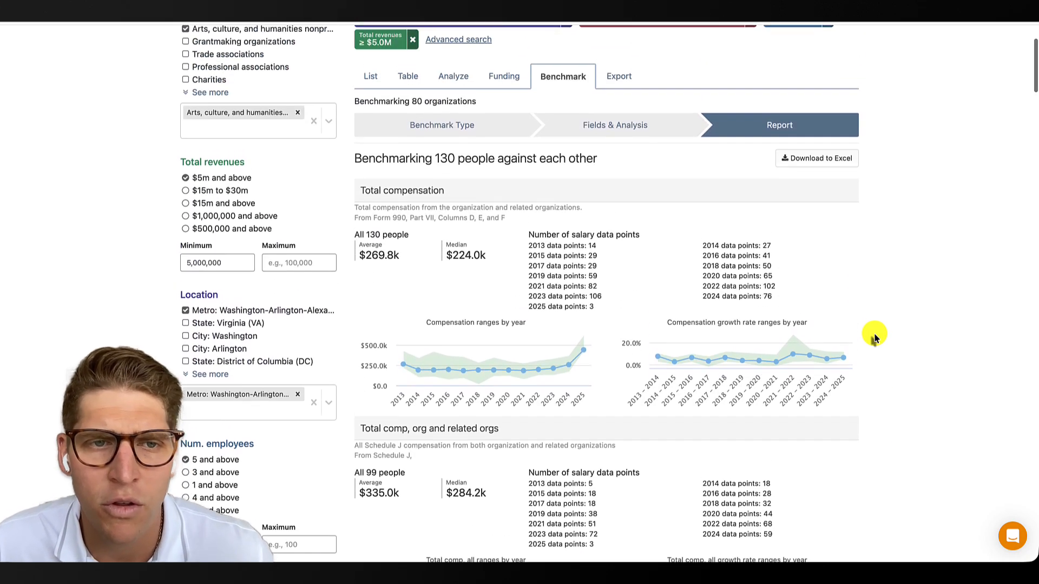
scroll(874, 338, up, 1)
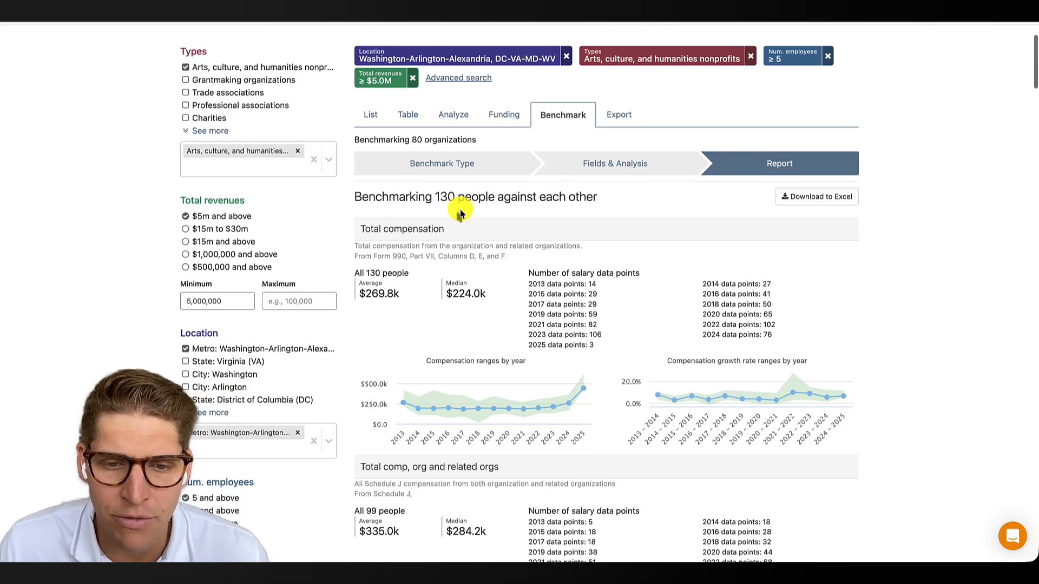
scroll(460, 213, down, 1)
scroll(460, 214, down, 2)
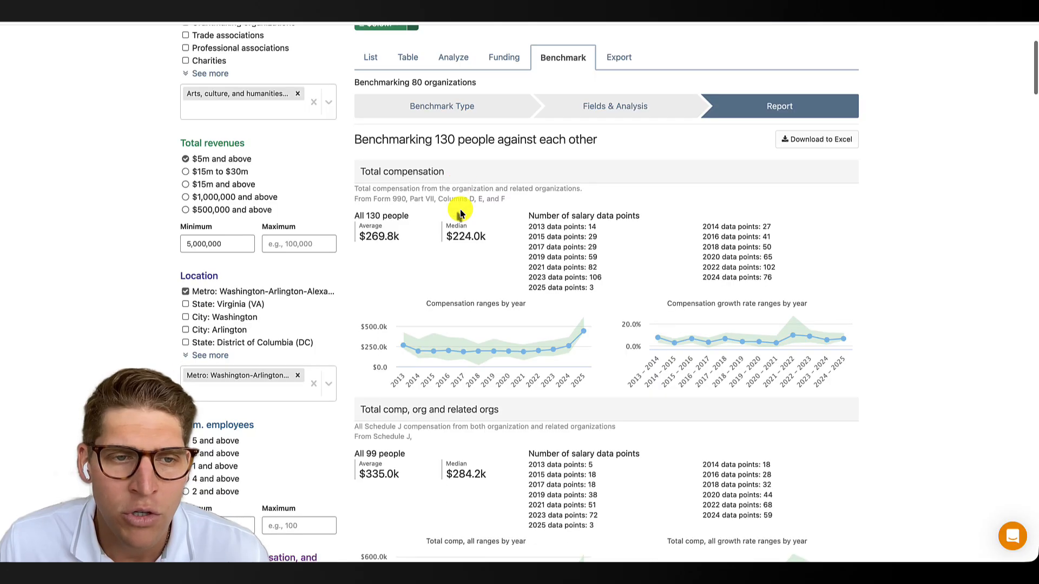
scroll(460, 214, down, 2)
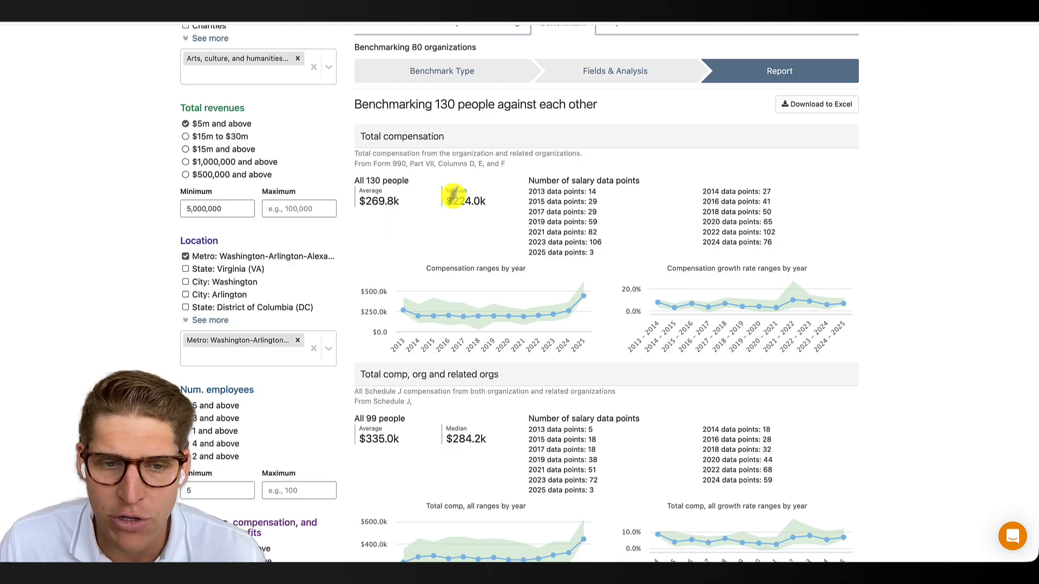
scroll(466, 217, down, 1)
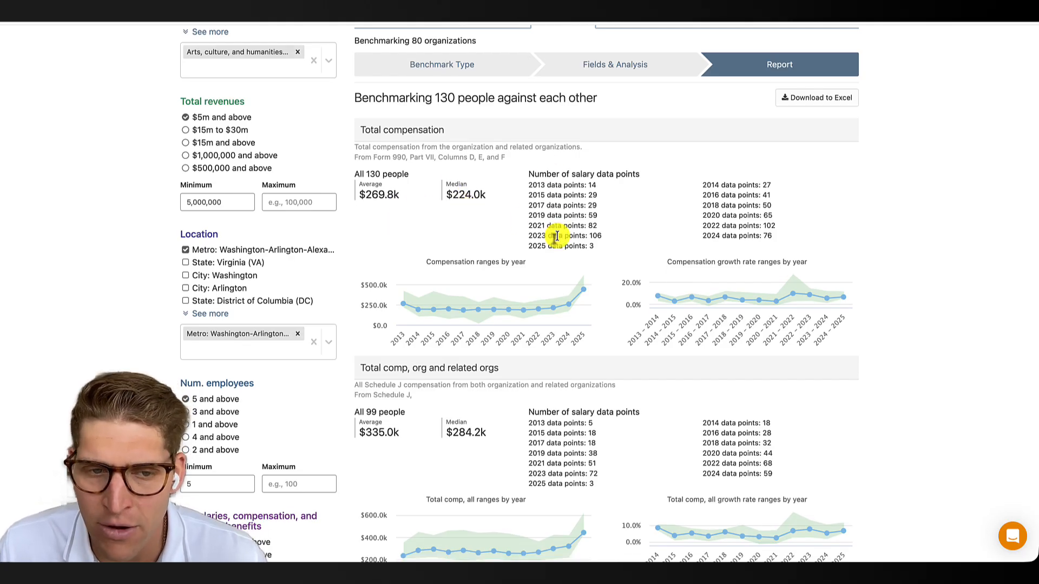
mouse_move(435, 306)
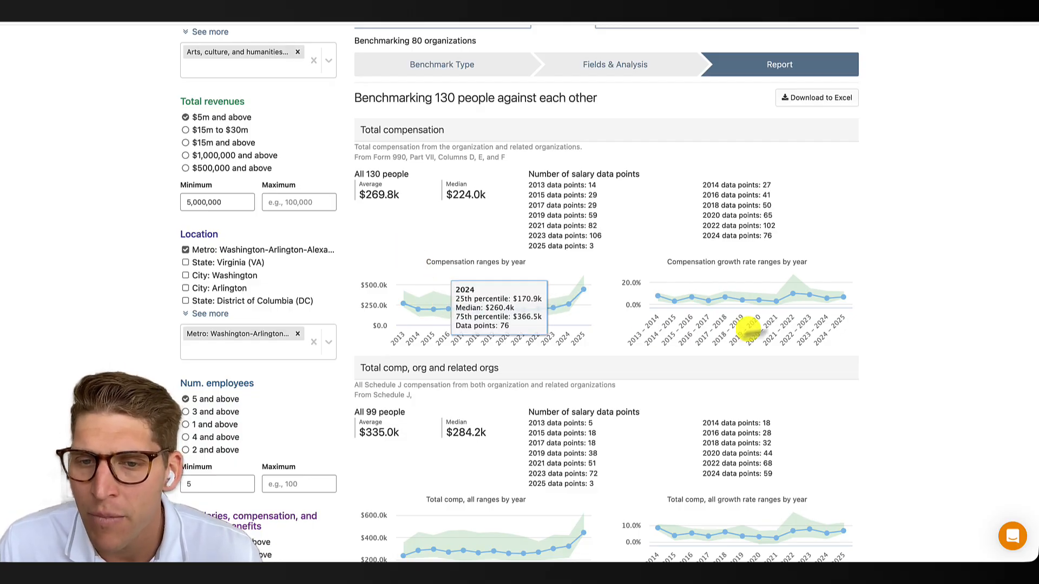
mouse_move(711, 296)
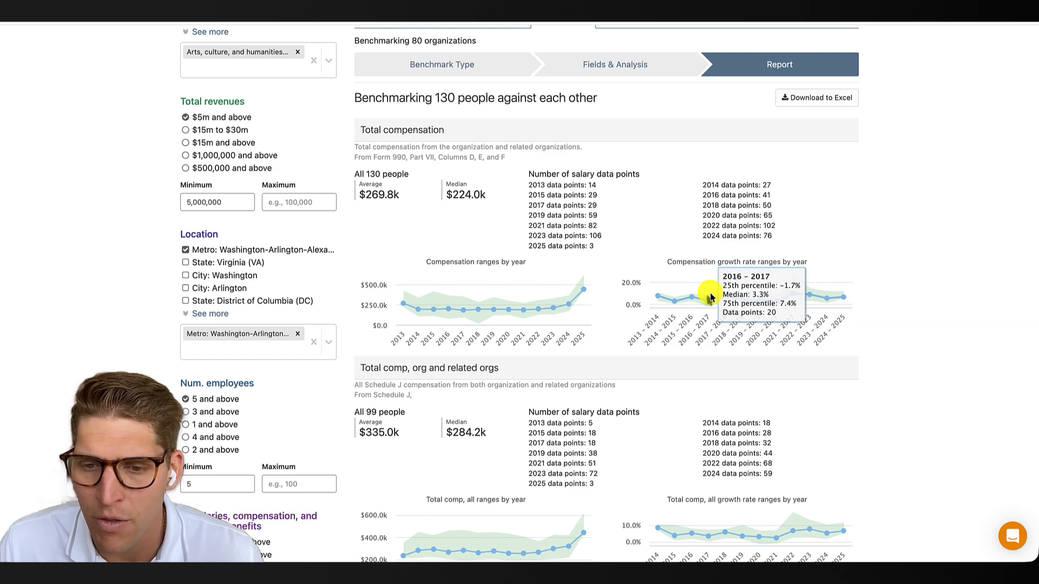
Examine the Schedule J compensation section and compare individual compensation in the Personnel in benchmark list.
scroll(929, 264, down, 4)
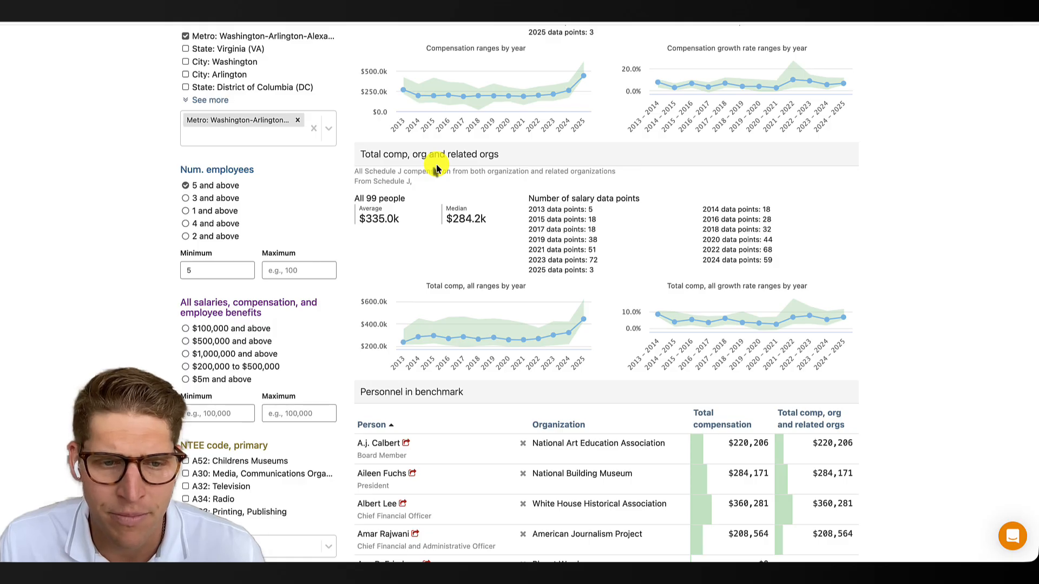
scroll(465, 310, down, 4)
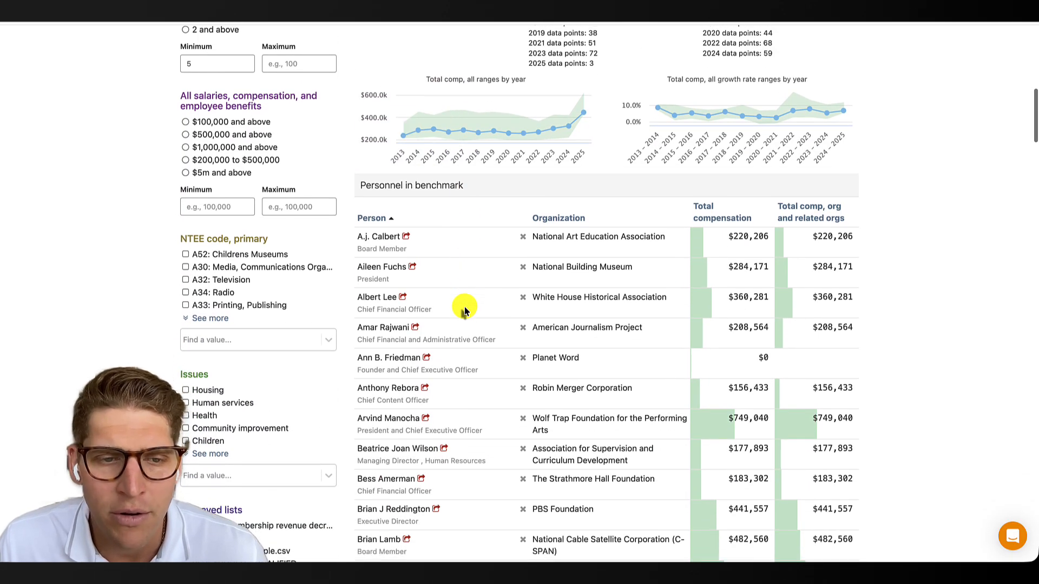
scroll(465, 309, down, 1)
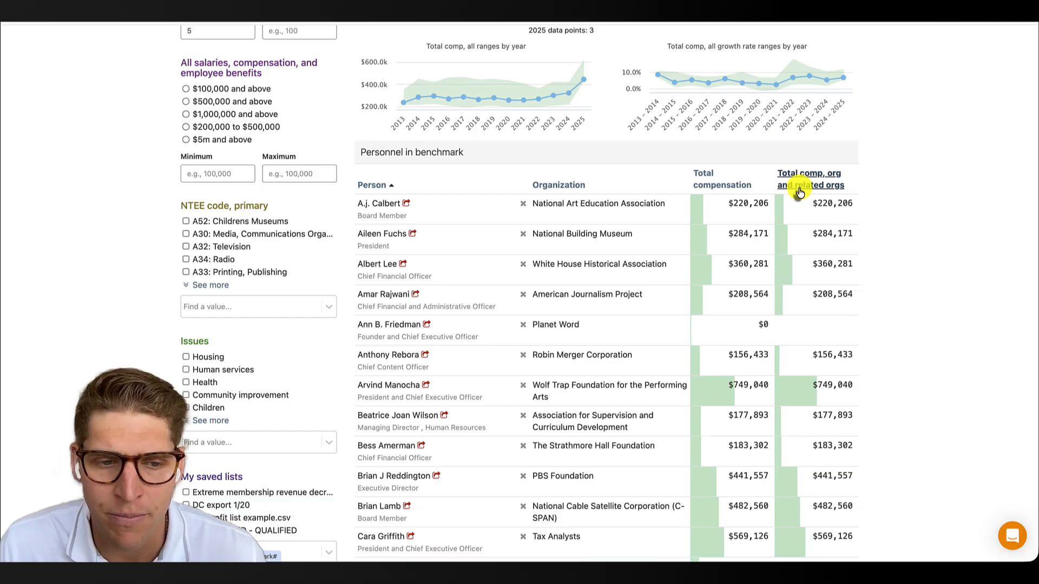
scroll(580, 184, down, 1)
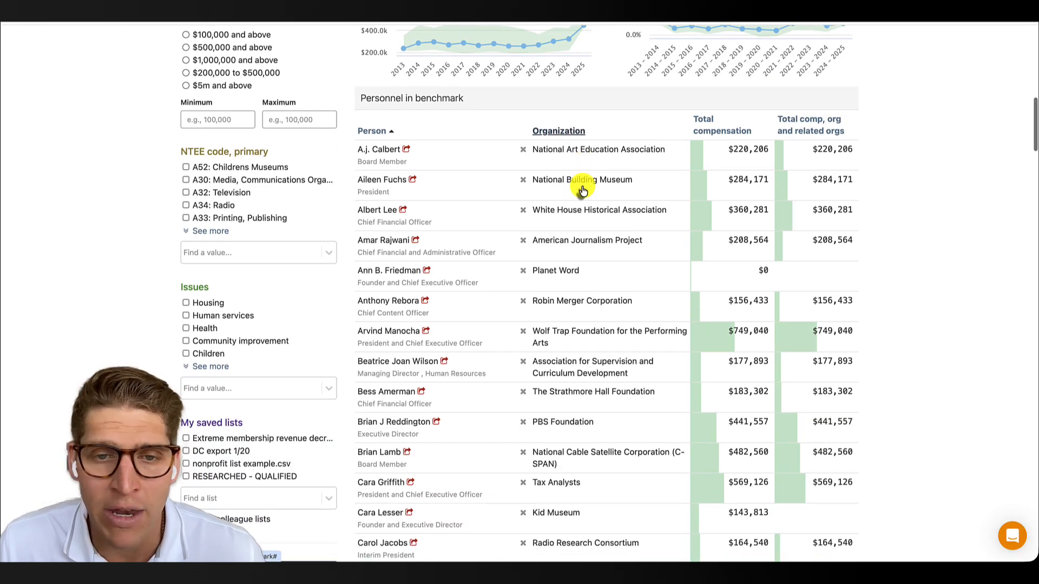
scroll(584, 209, down, 1)
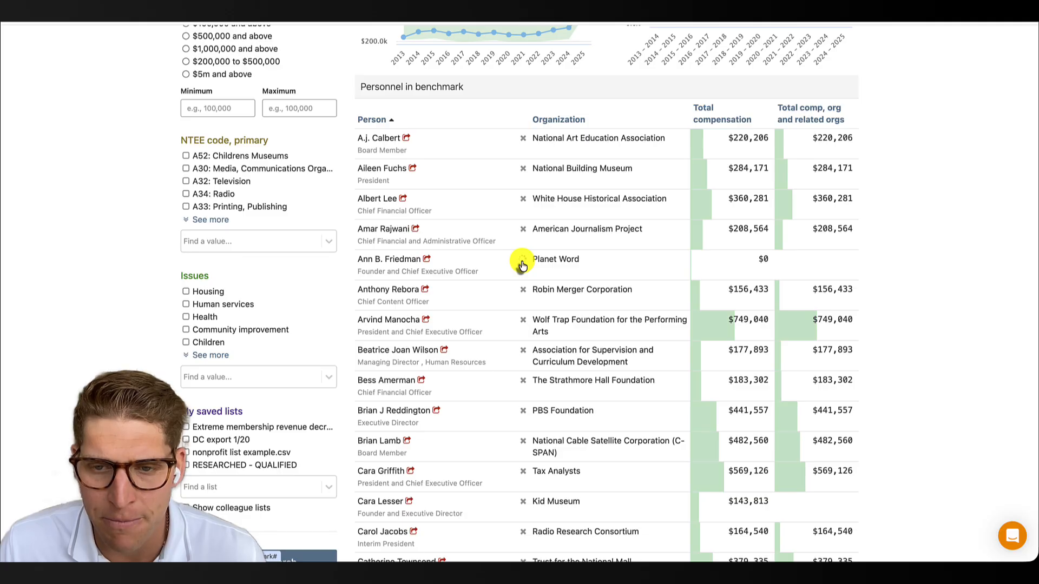
Remove the Planet Word founder with $0 compensation from the benchmark and review the report's updated summary figures.
click(522, 265)
scroll(566, 274, up, 5)
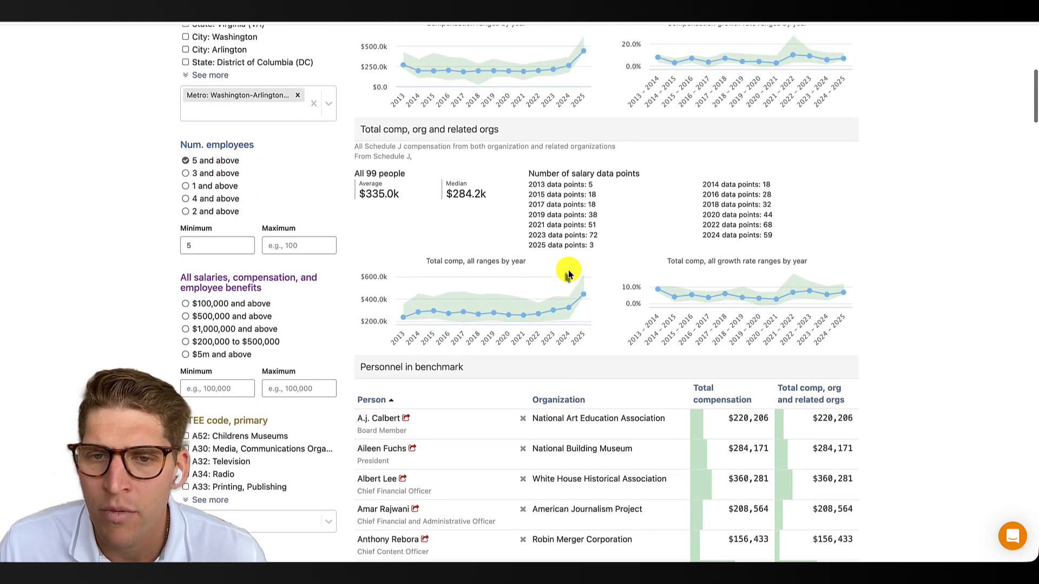
scroll(567, 274, up, 5)
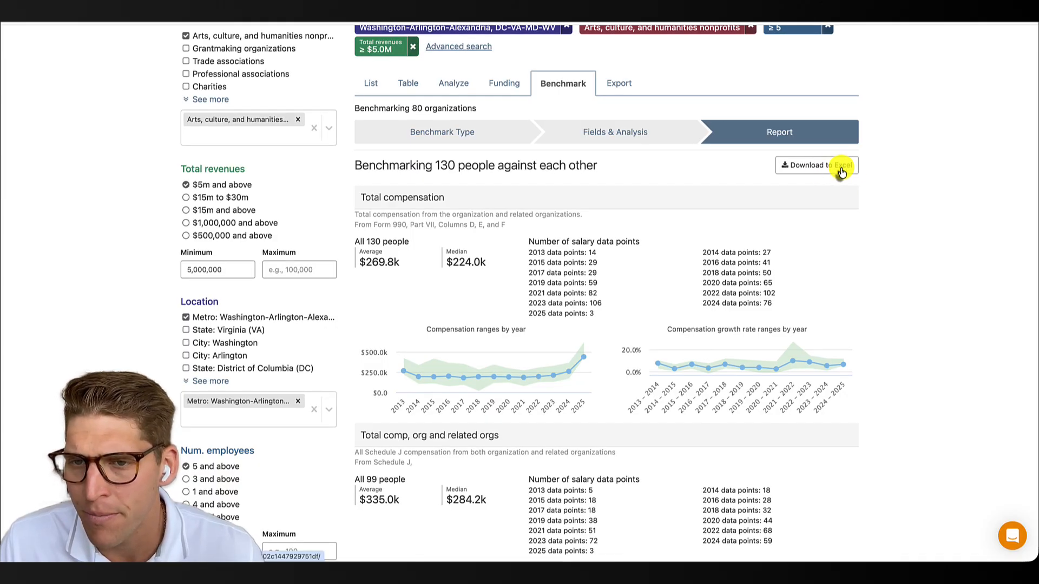
scroll(674, 192, up, 2)
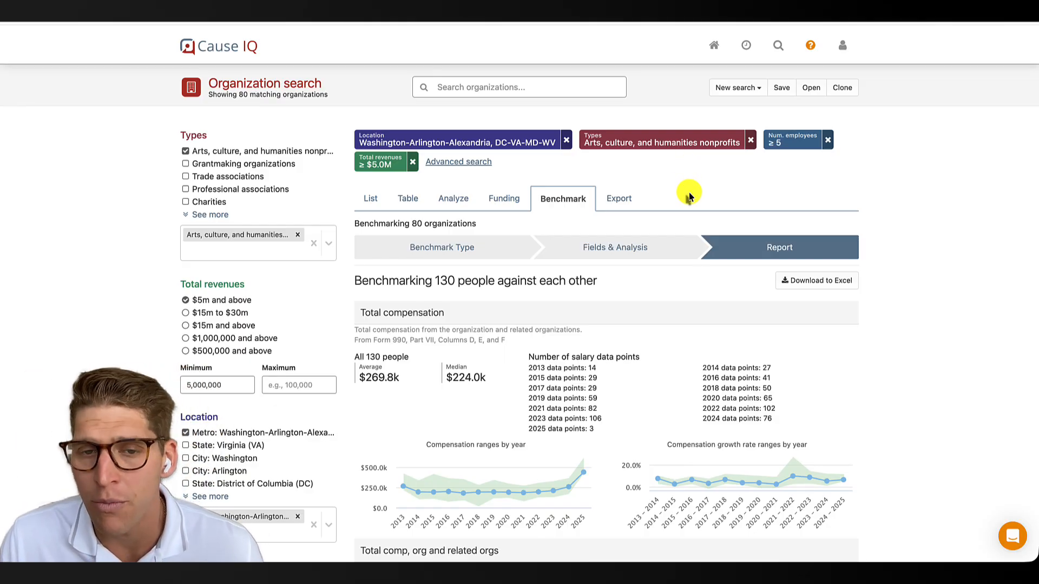
Set up an export of personnel with organization details, without remembering which personnel are exported, and proceed to the personnel filters.
click(620, 207)
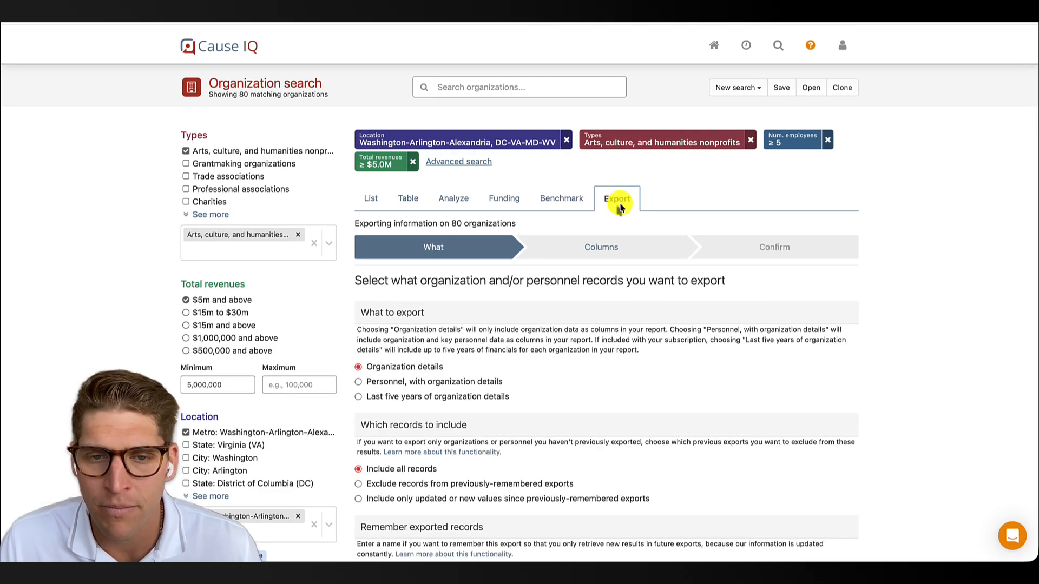
scroll(620, 214, down, 2)
scroll(620, 217, down, 1)
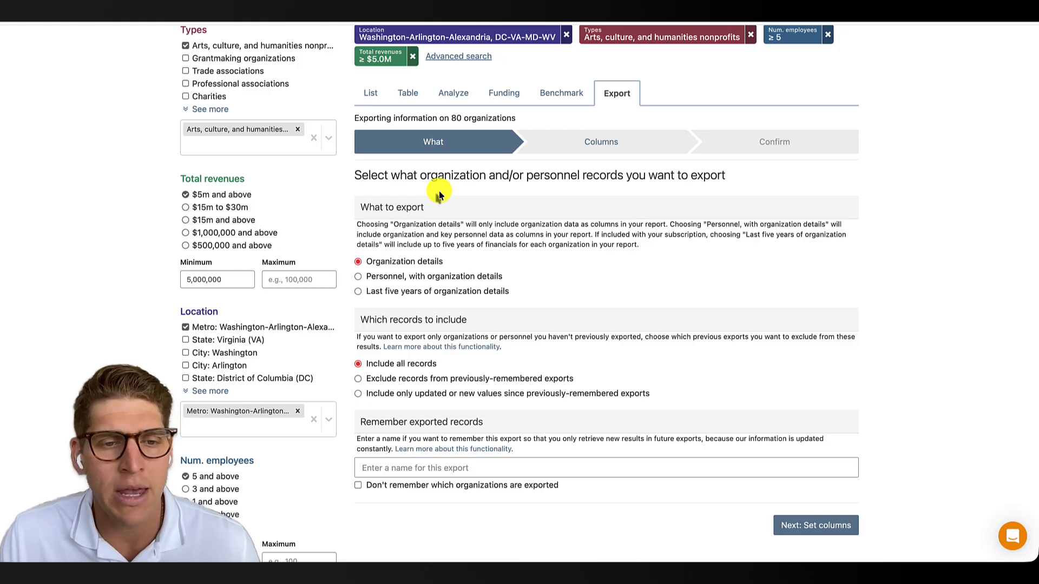
scroll(433, 196, down, 1)
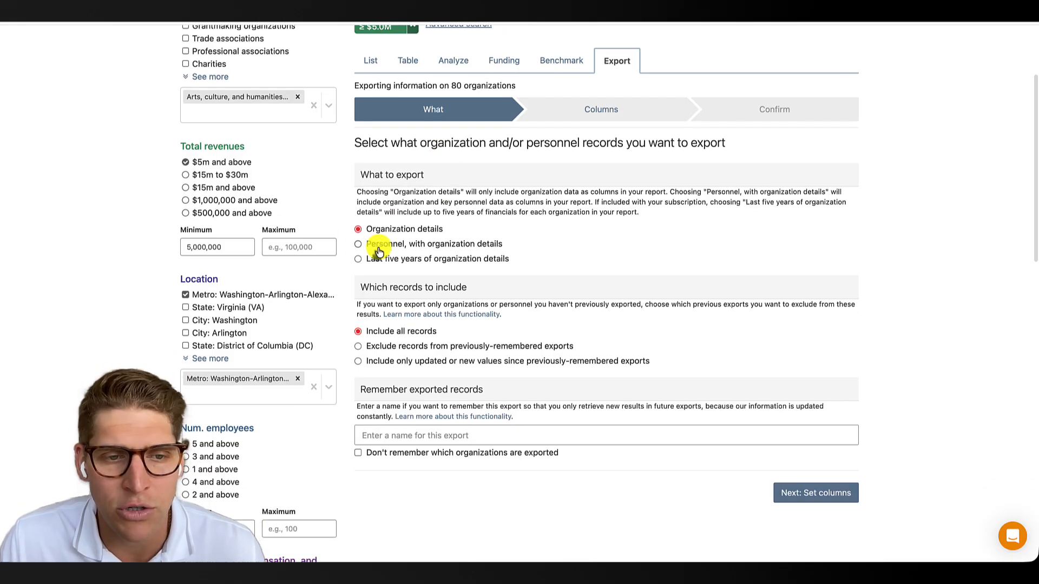
click(399, 248)
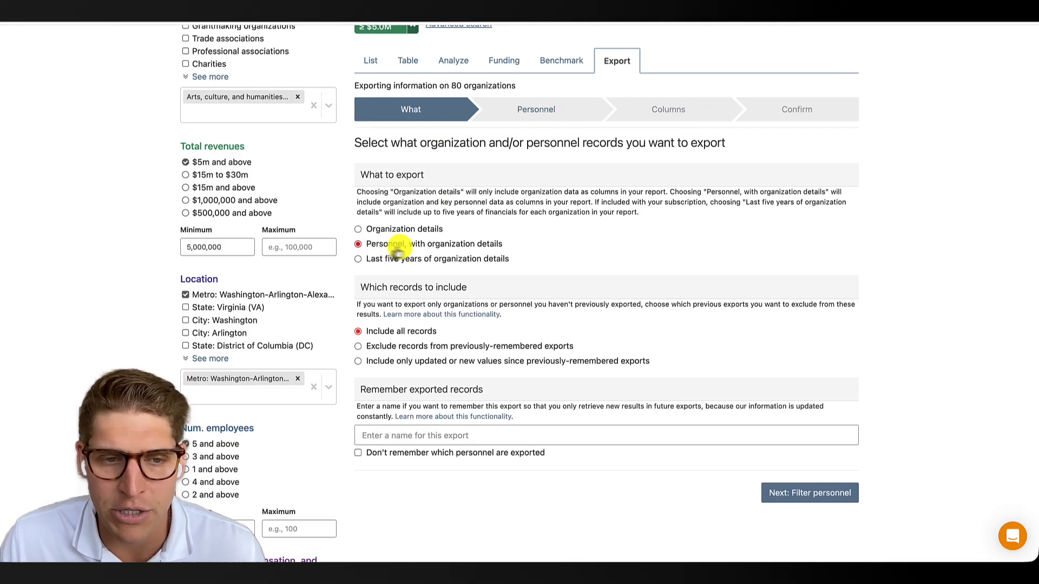
click(532, 452)
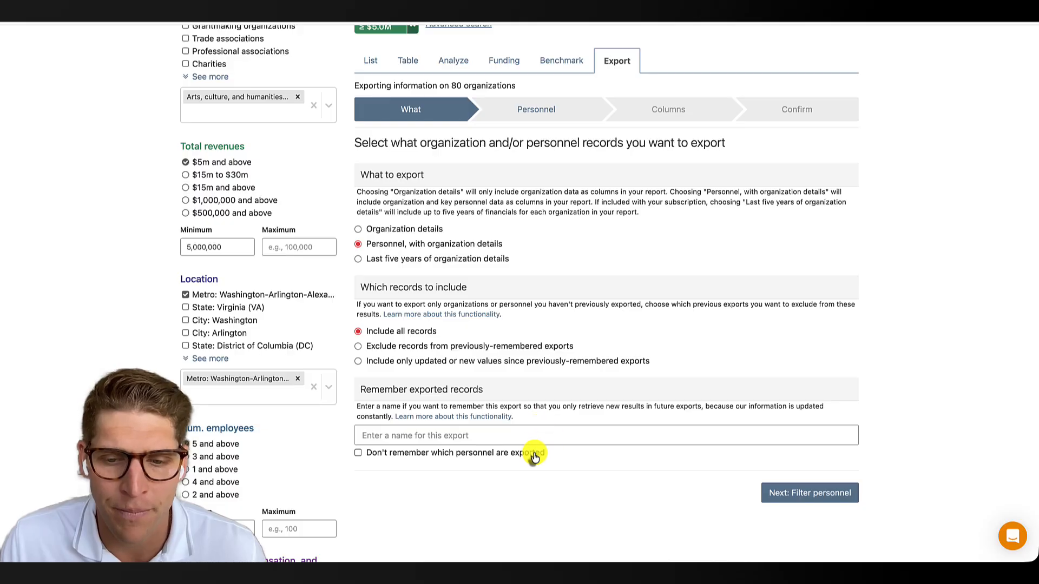
click(823, 493)
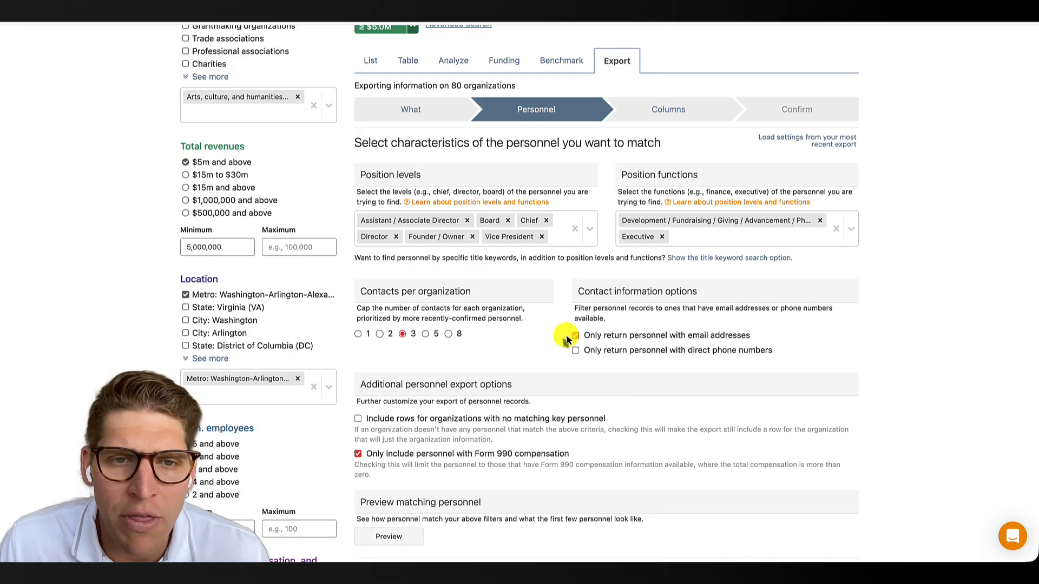
Remove Assistant / Associate Director, Board and Founder / Owner from the export's position levels.
scroll(575, 343, down, 1)
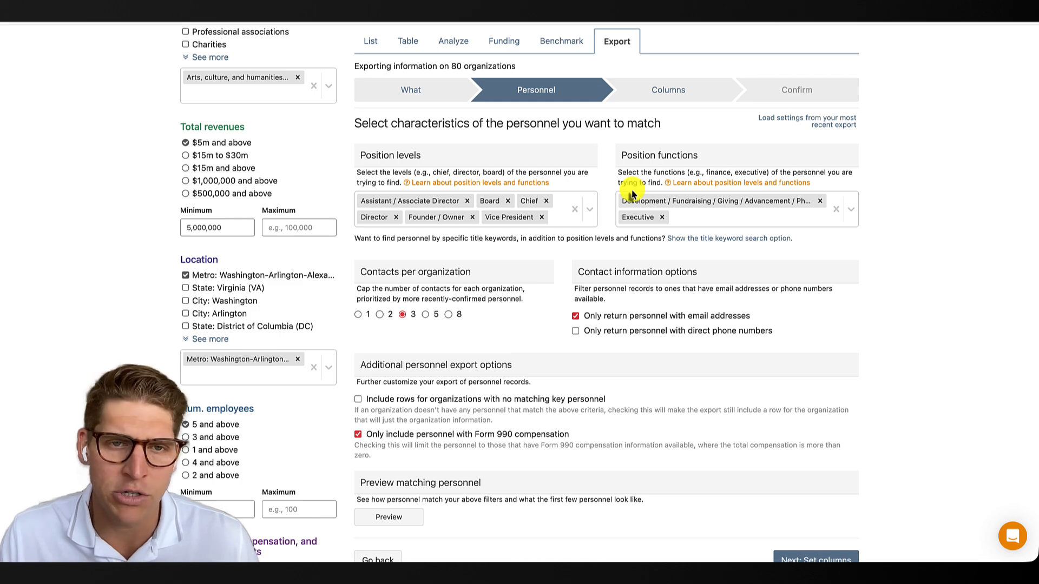
click(467, 202)
click(395, 201)
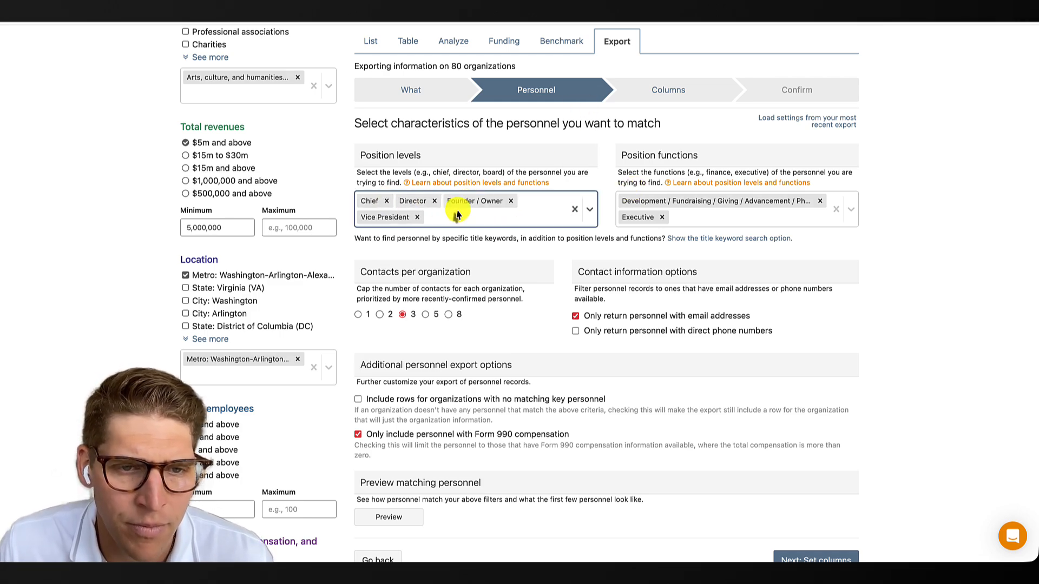
click(512, 202)
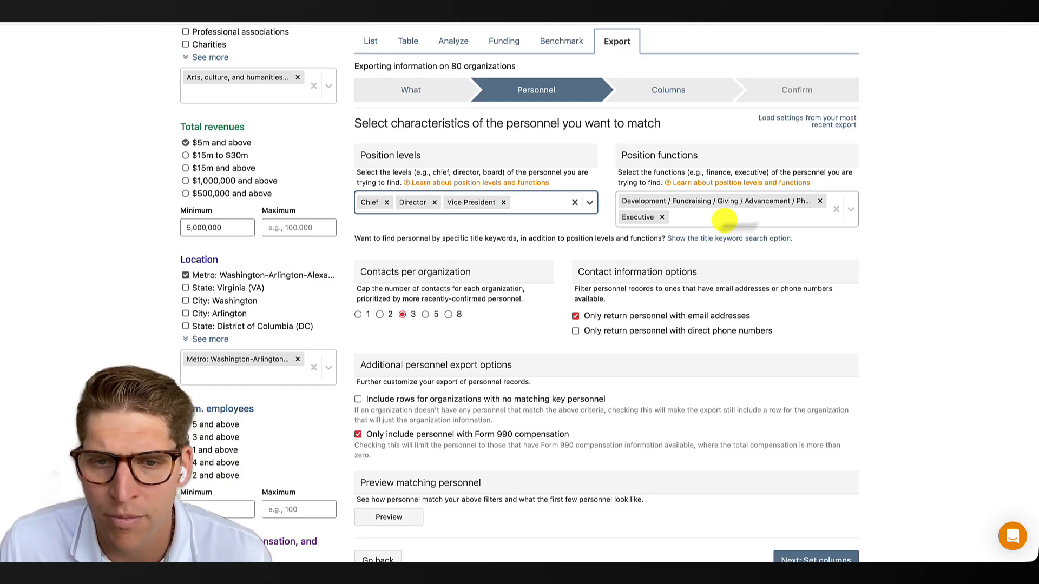
Replace the Development / Fundraising position function with Finance, keeping Executive.
click(820, 201)
text(Finca)
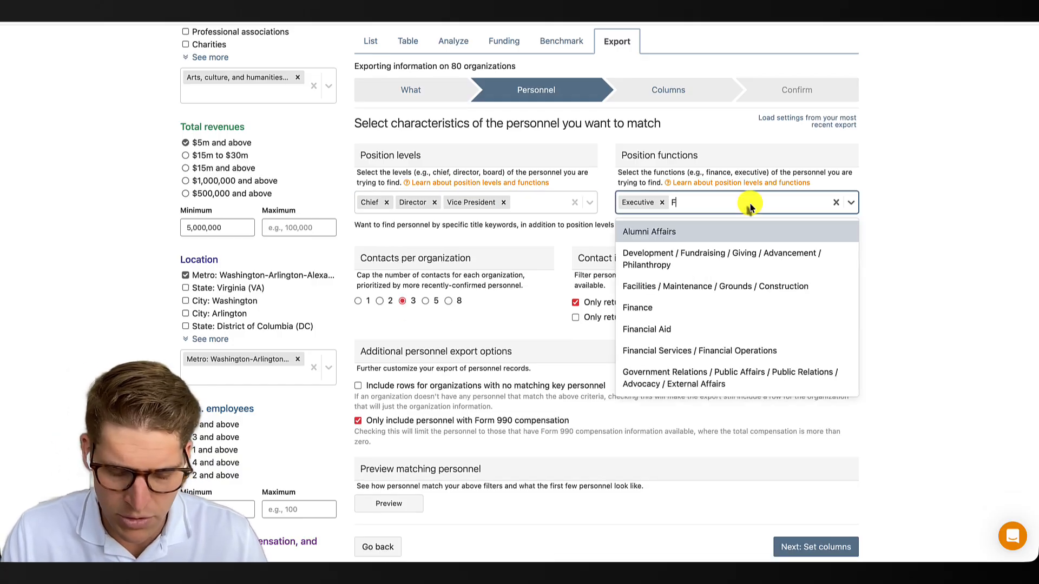
key(BackSpace)
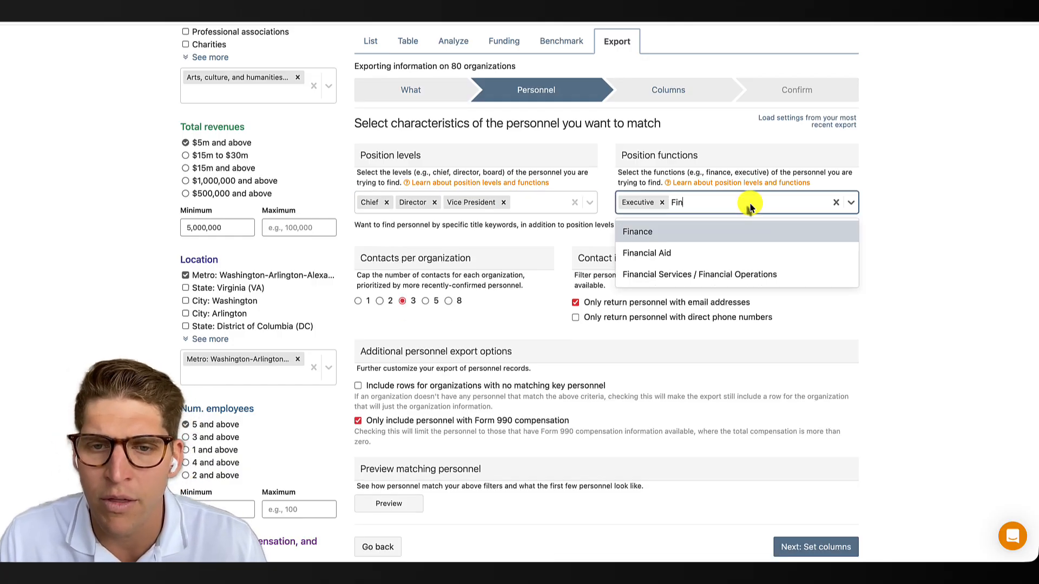
click(677, 231)
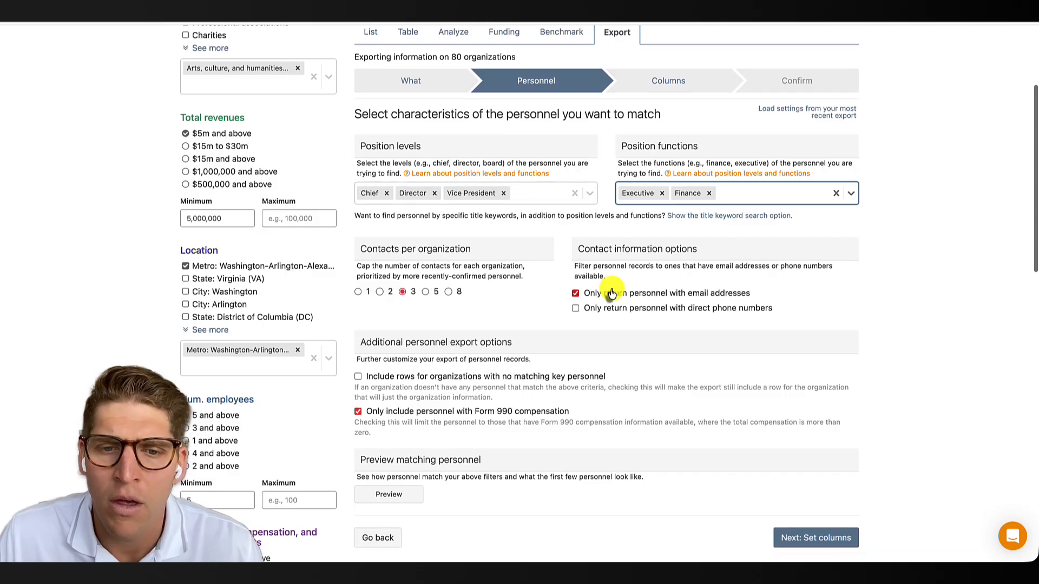
Cap contacts per organization at 2, stop requiring email addresses, and proceed to the export's column selection.
scroll(605, 292, down, 1)
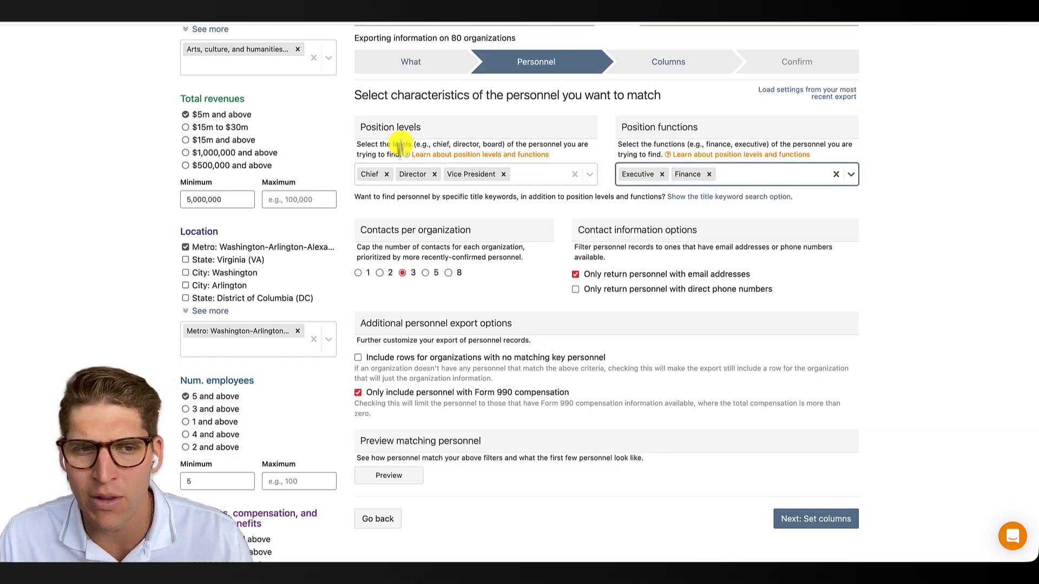
click(381, 274)
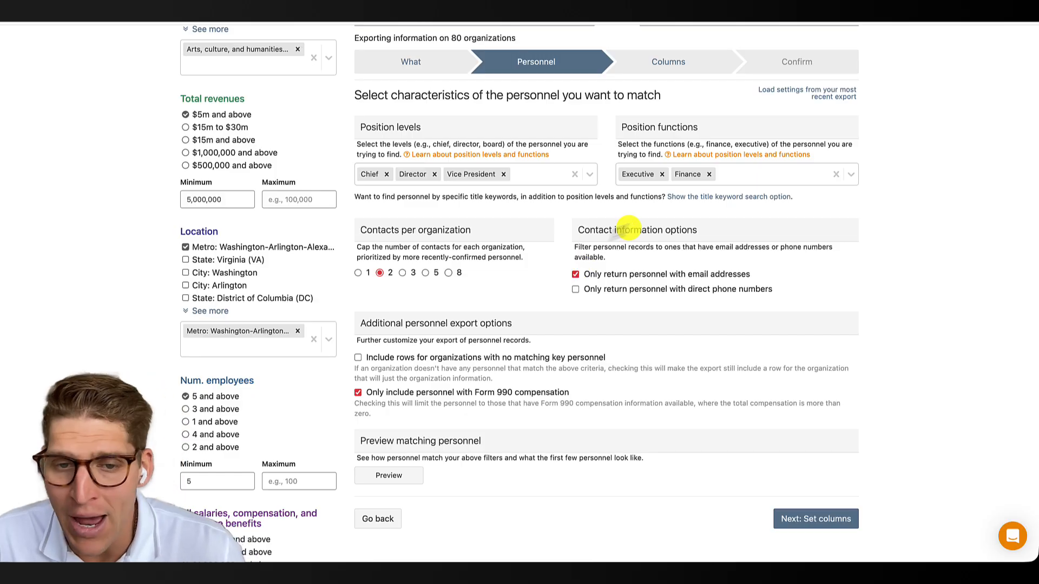
click(577, 273)
scroll(422, 327, down, 2)
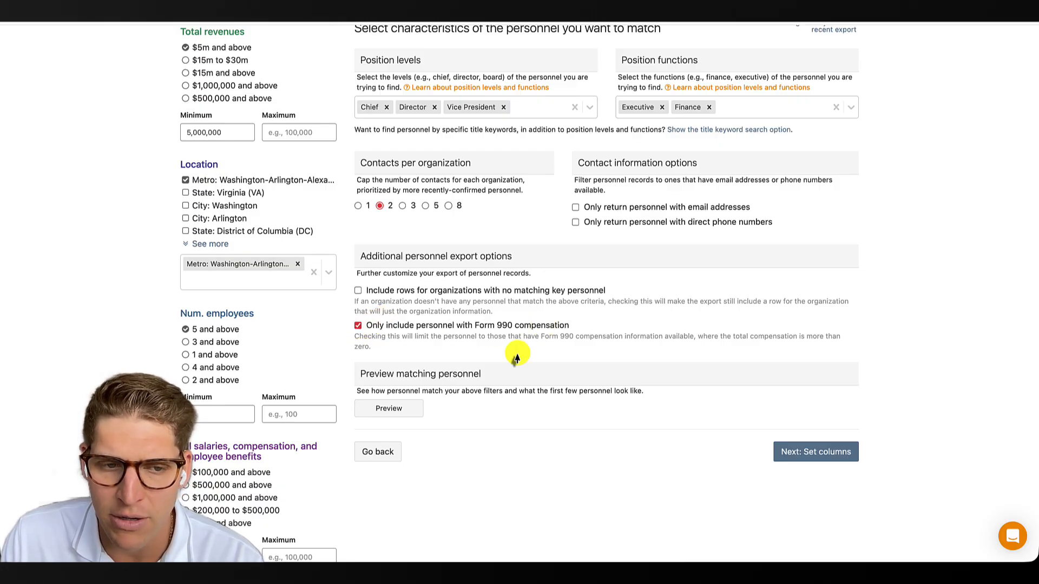
scroll(514, 352, up, 1)
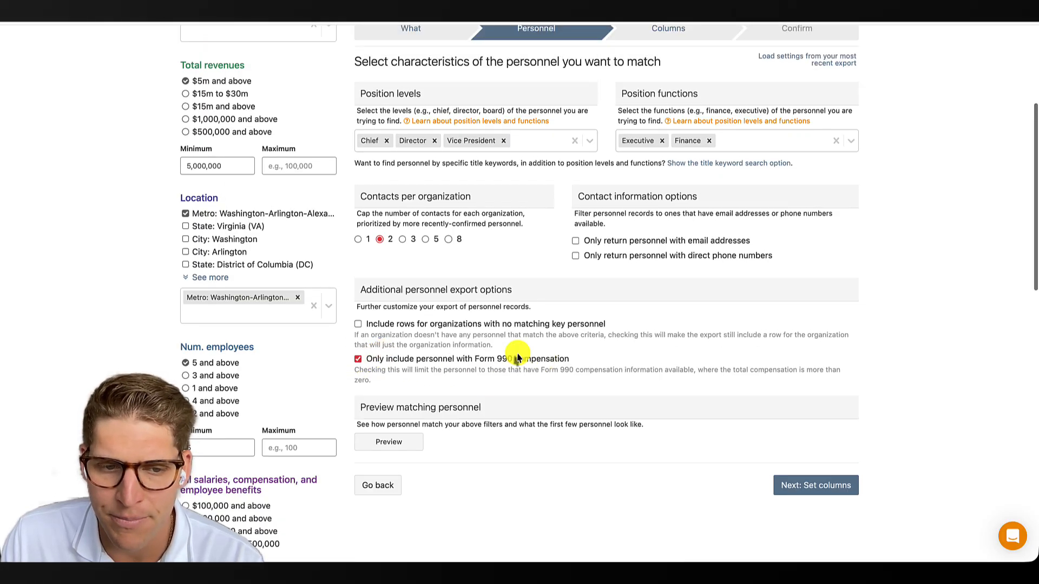
click(837, 490)
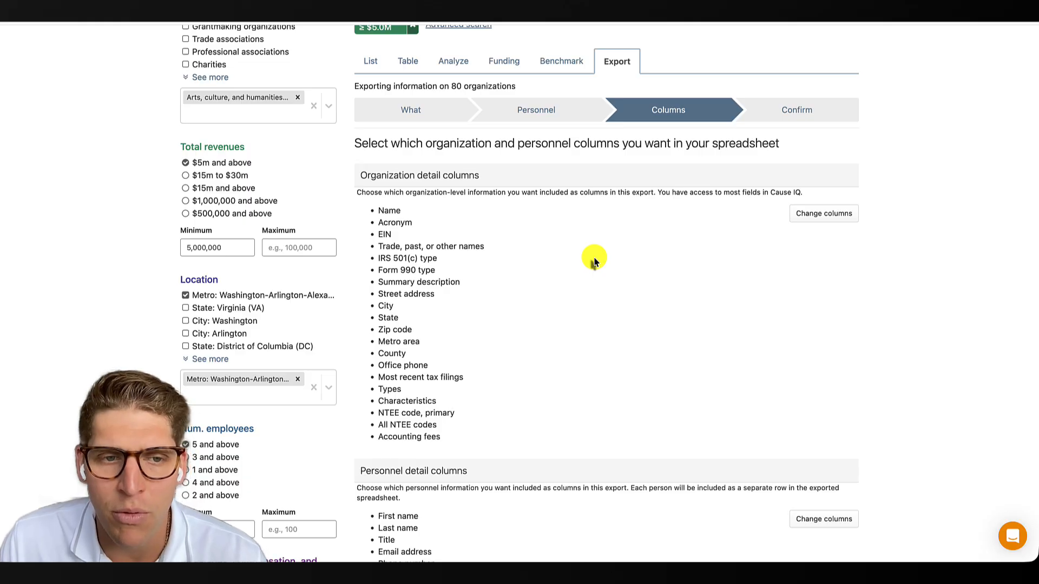
Add "All salaries, compensation, and employee benefits" from the Expenses: Compensation topic to the export's organization detail columns.
scroll(594, 262, down, 1)
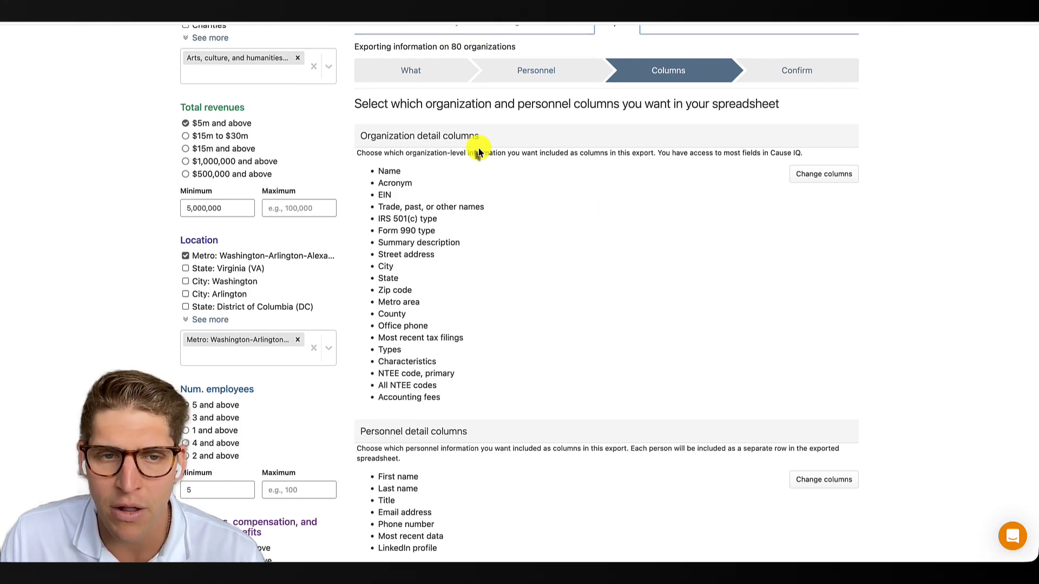
scroll(478, 153, down, 1)
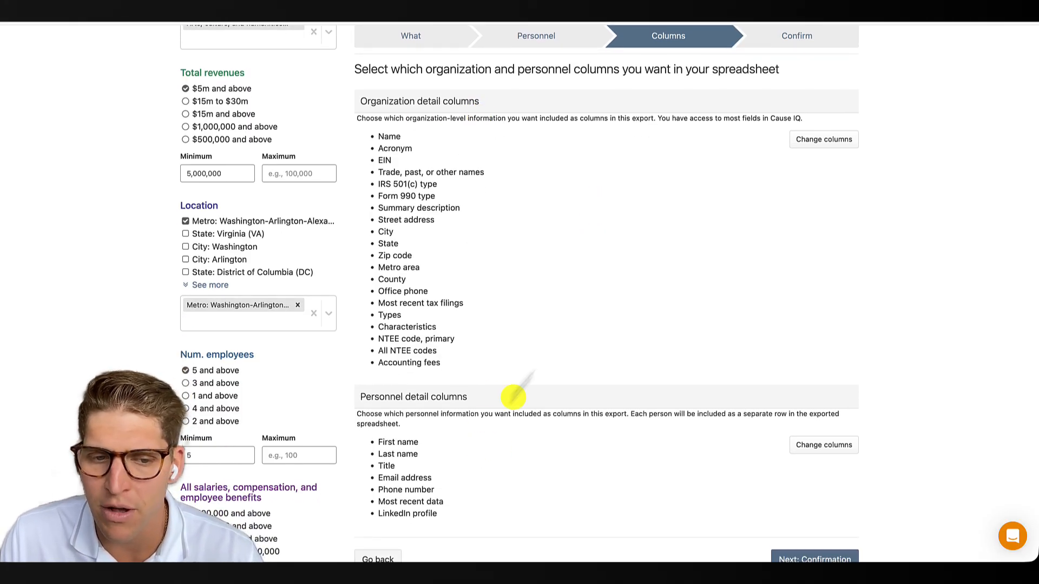
scroll(520, 390, up, 2)
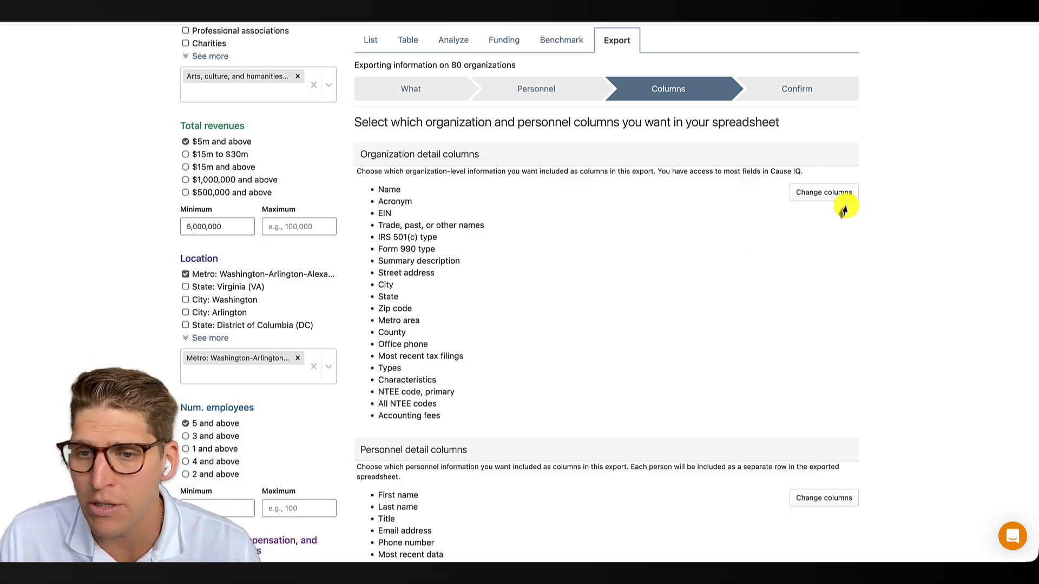
click(817, 193)
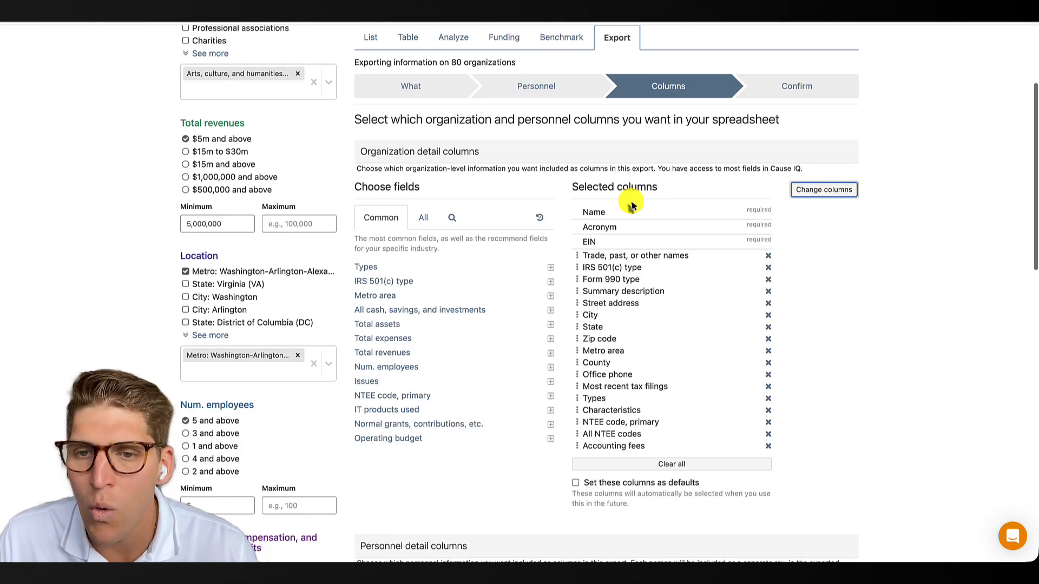
scroll(631, 204, down, 1)
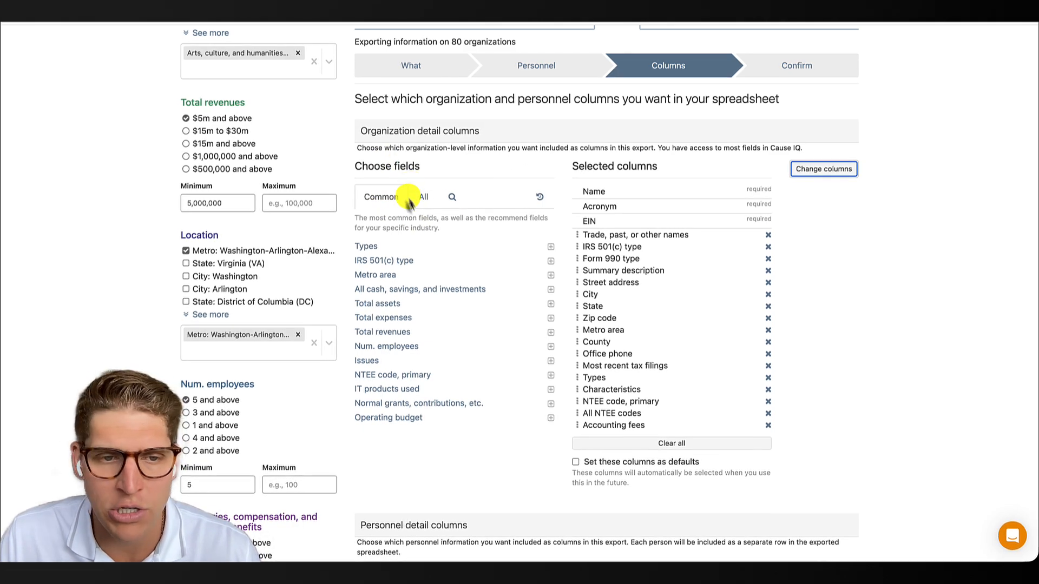
click(426, 201)
click(422, 248)
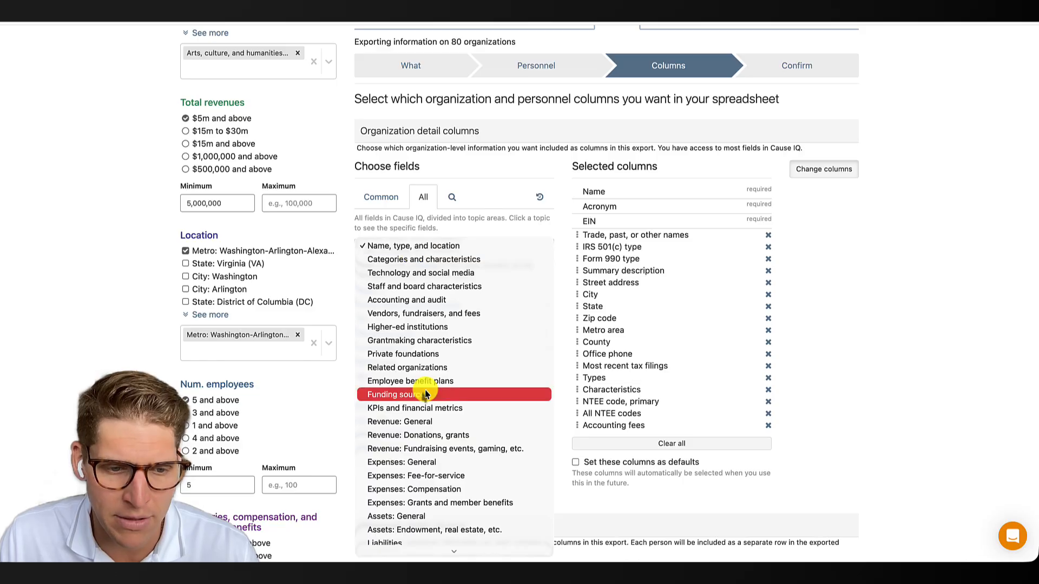
click(468, 490)
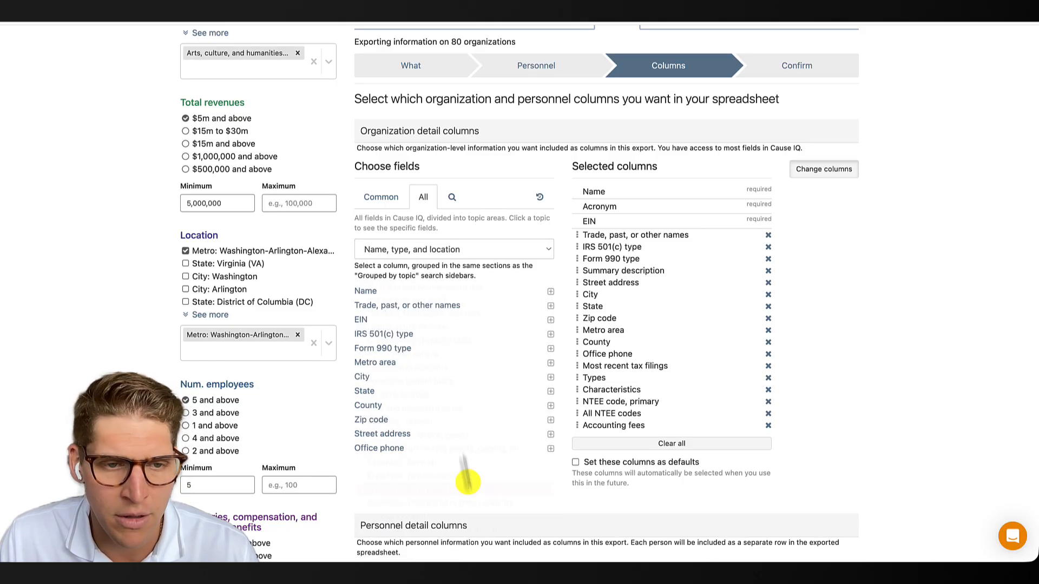
scroll(438, 332, down, 1)
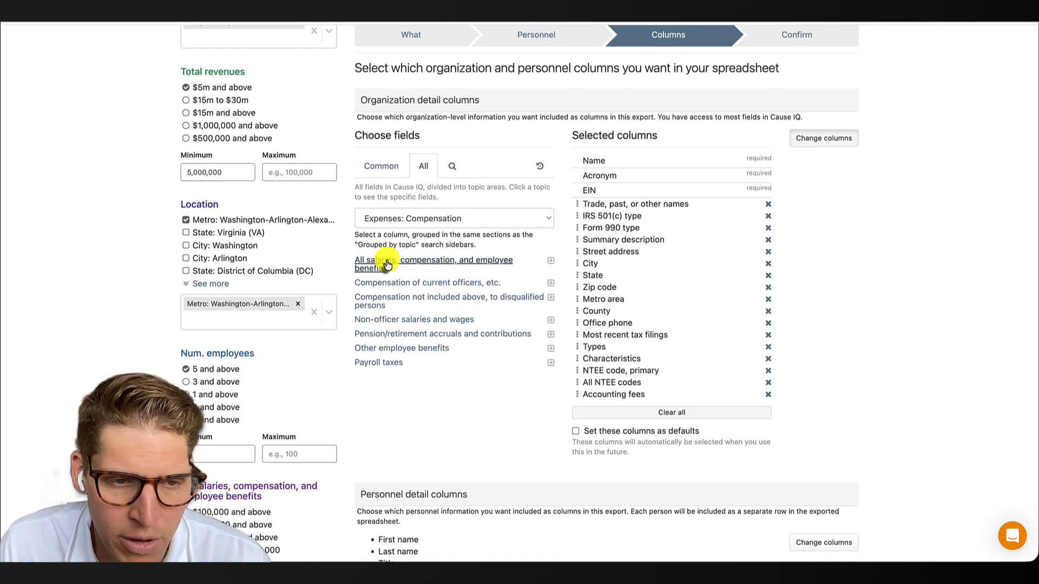
click(387, 260)
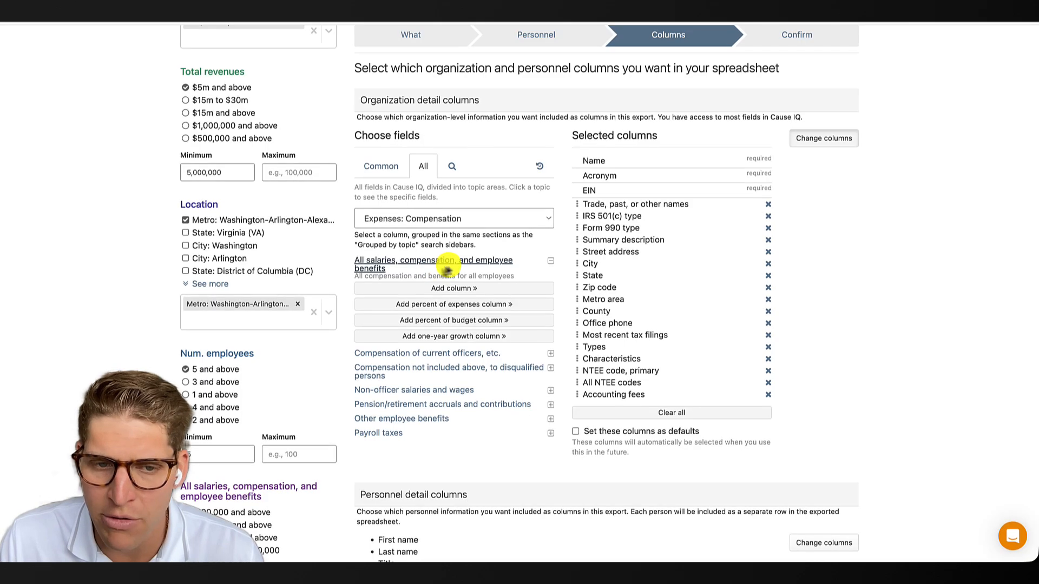
click(443, 293)
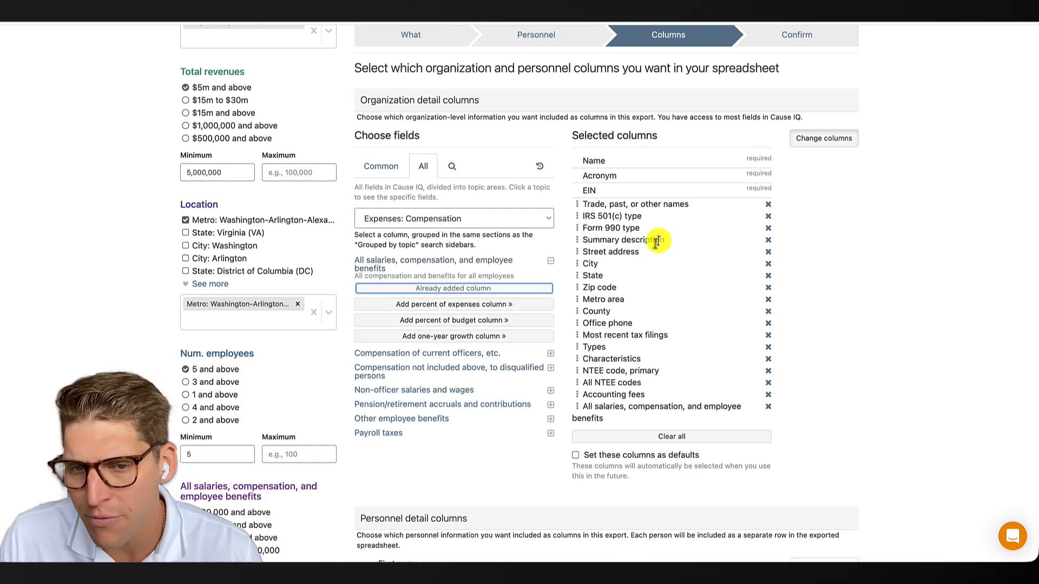
Remove All NTEE codes, Accounting fees and Characteristics from the selected organization columns.
click(769, 383)
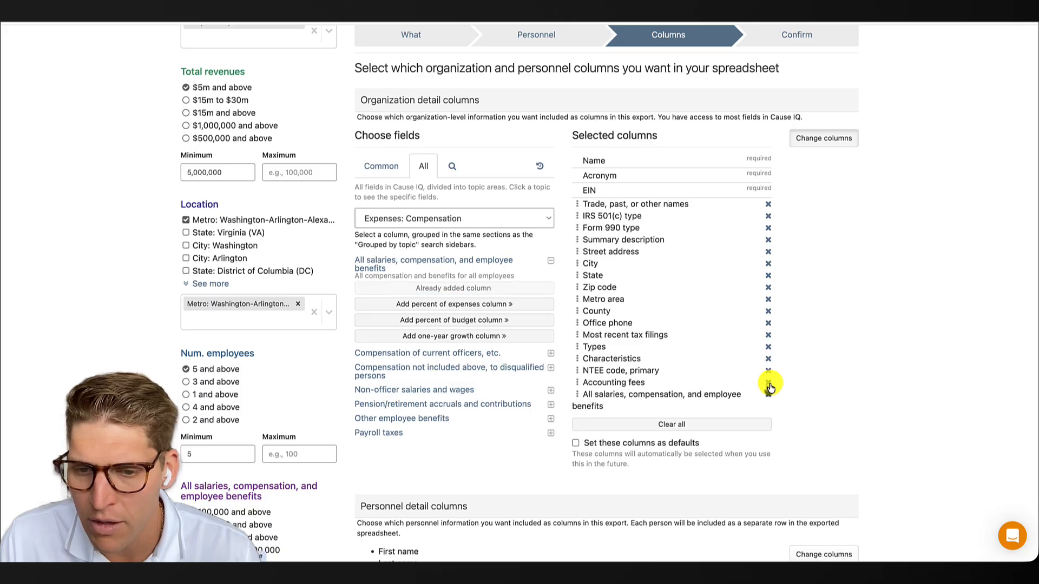
click(768, 383)
click(768, 359)
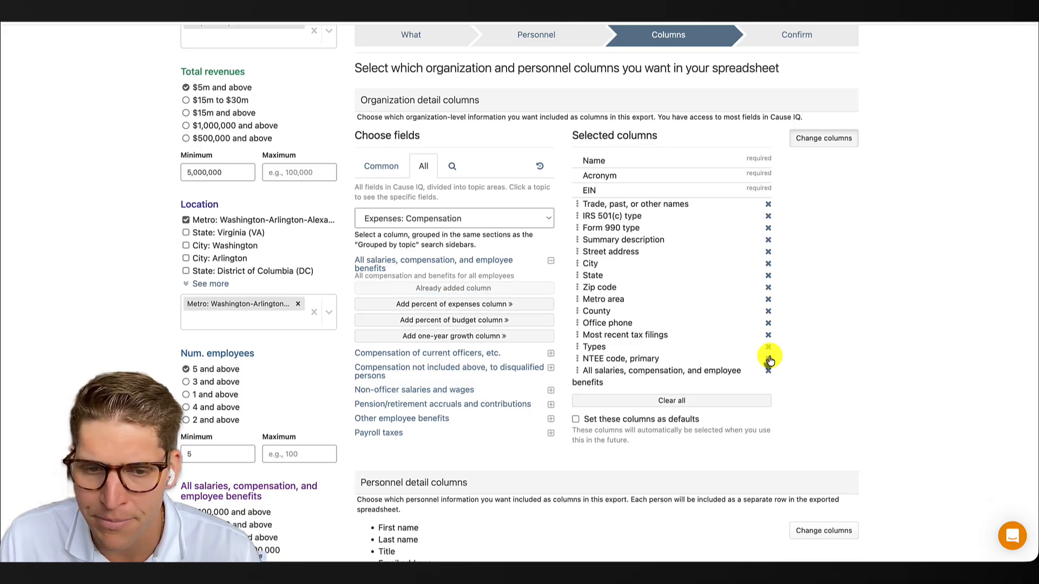
Add "Total compensation" from the Form 990 compensation topic to the export's personnel detail columns.
scroll(813, 341, down, 3)
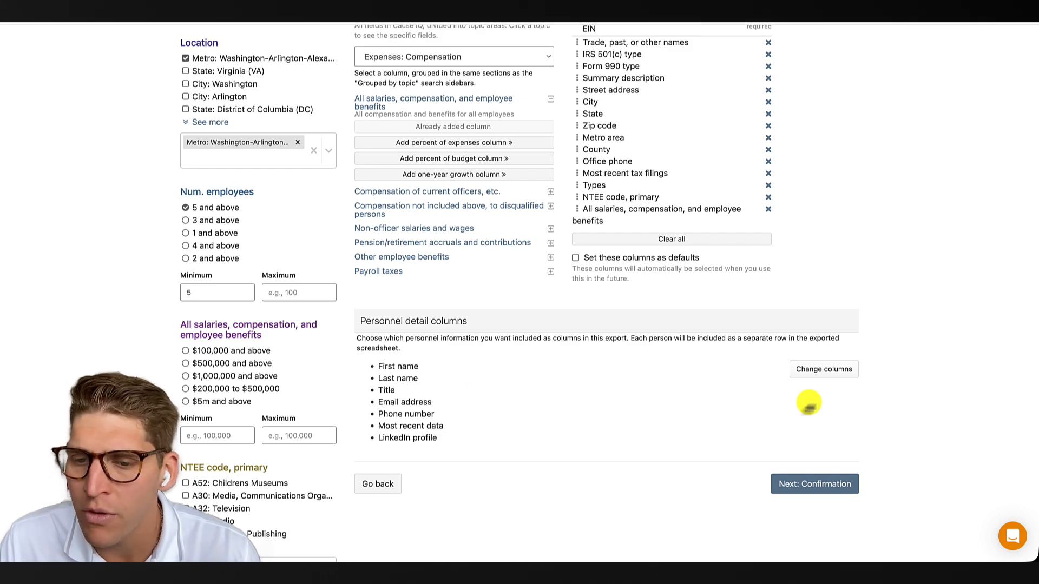
click(820, 374)
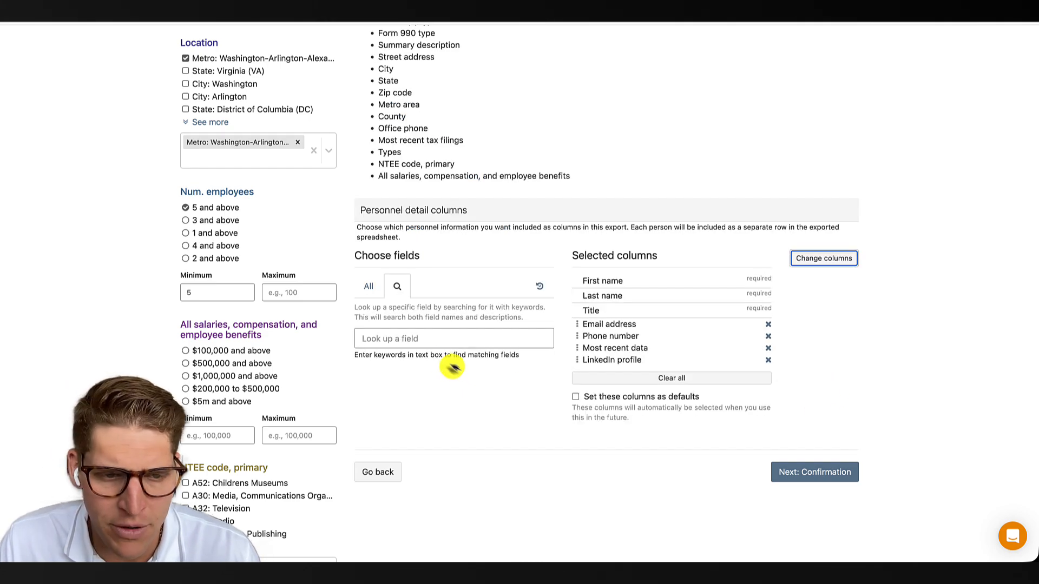
click(370, 288)
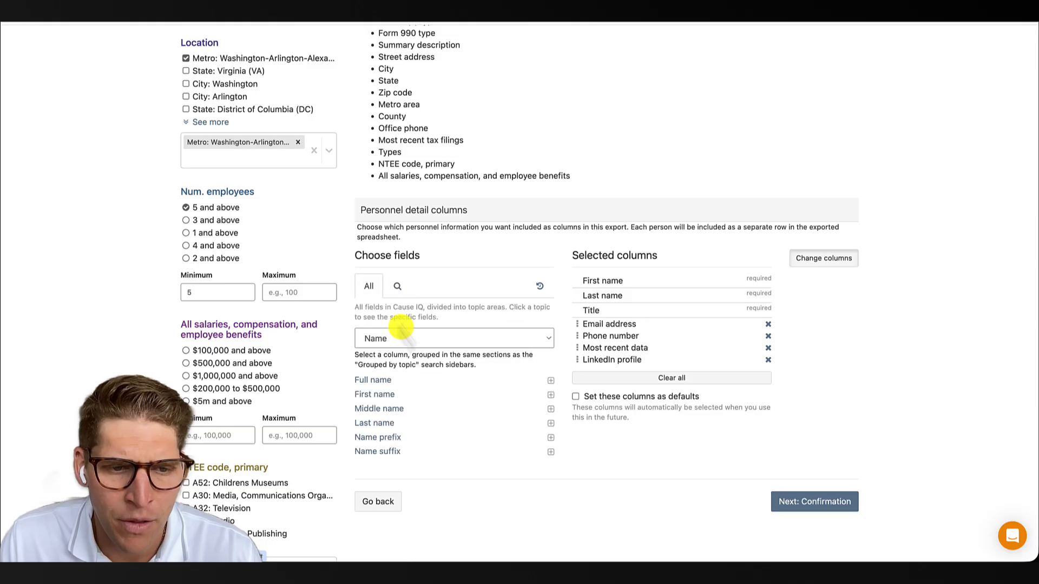
click(421, 342)
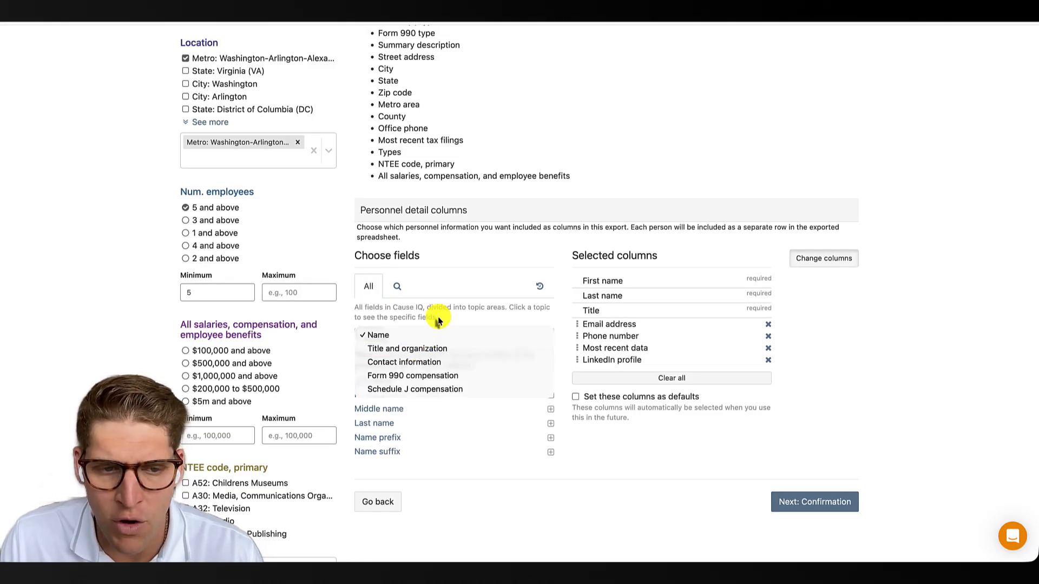
click(433, 320)
click(413, 338)
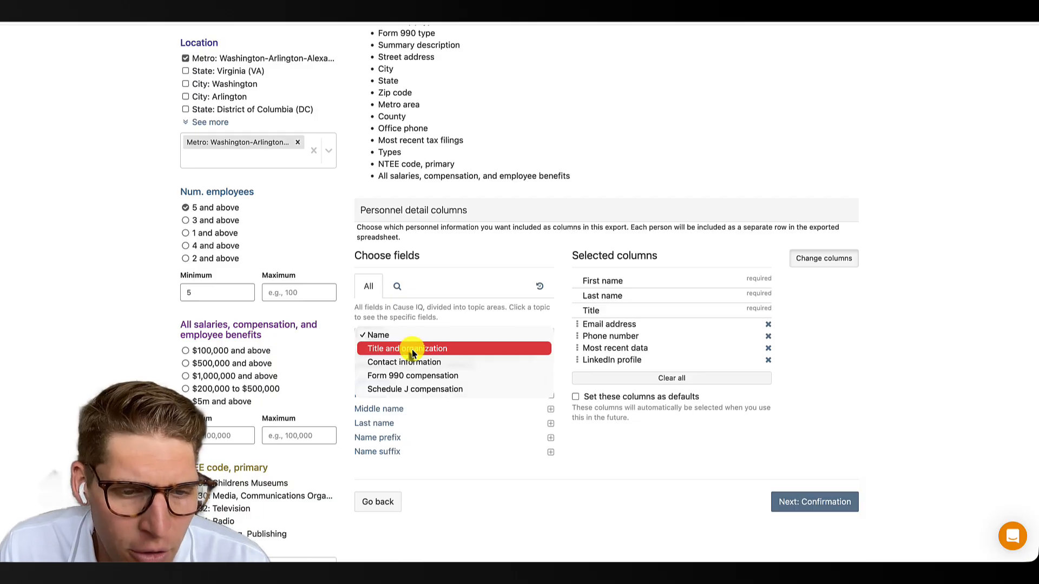
click(426, 379)
scroll(426, 382, down, 3)
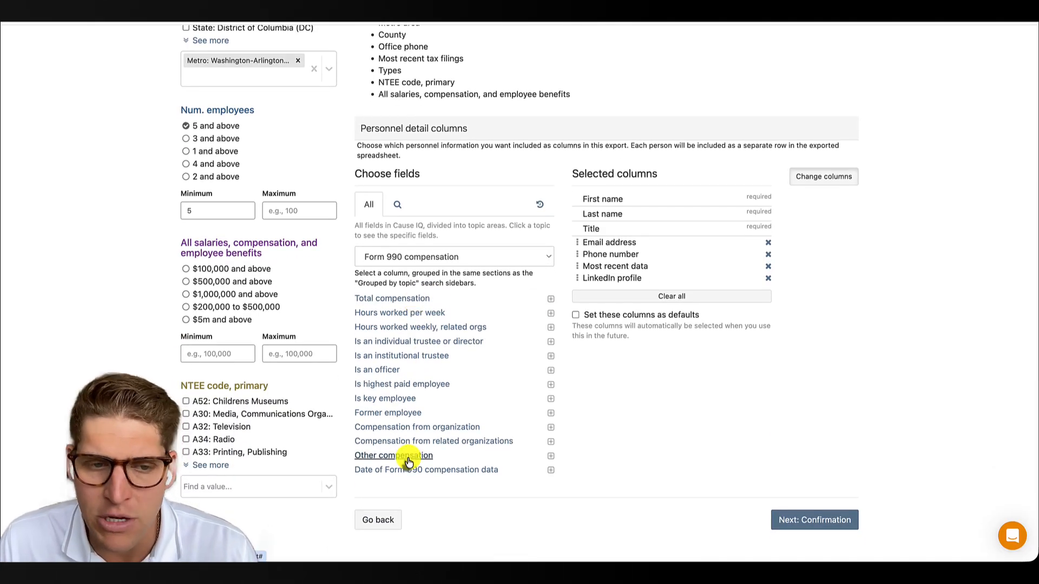
click(392, 299)
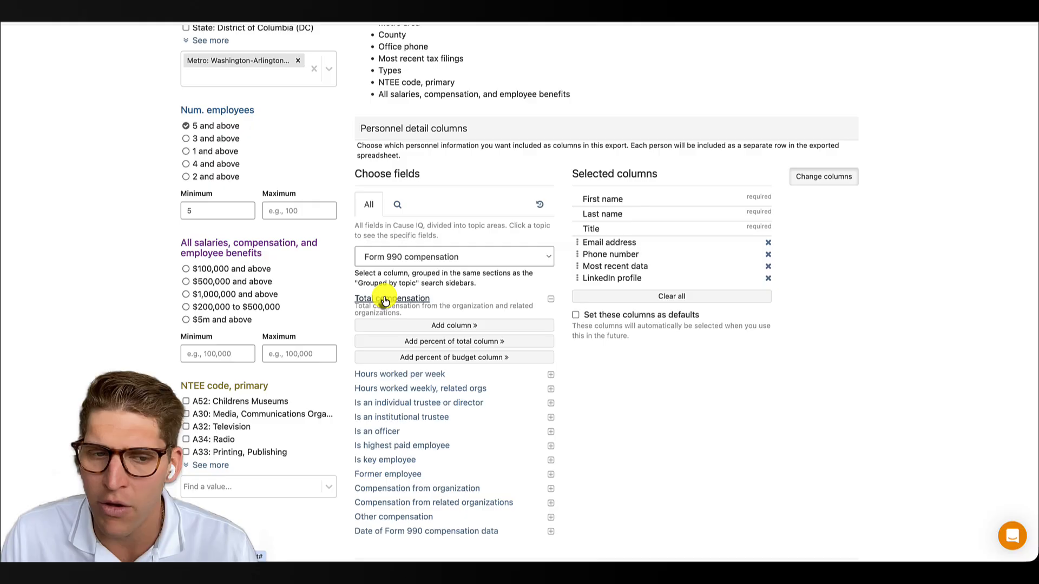
click(449, 327)
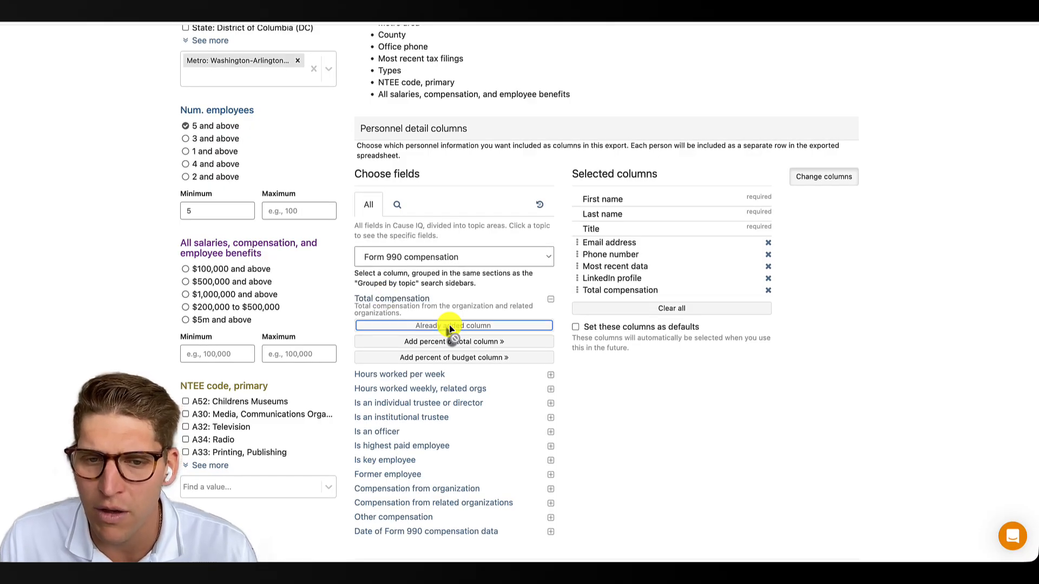
Add "Total comp, org and related orgs" from the Schedule J compensation topic to the personnel detail columns.
click(445, 256)
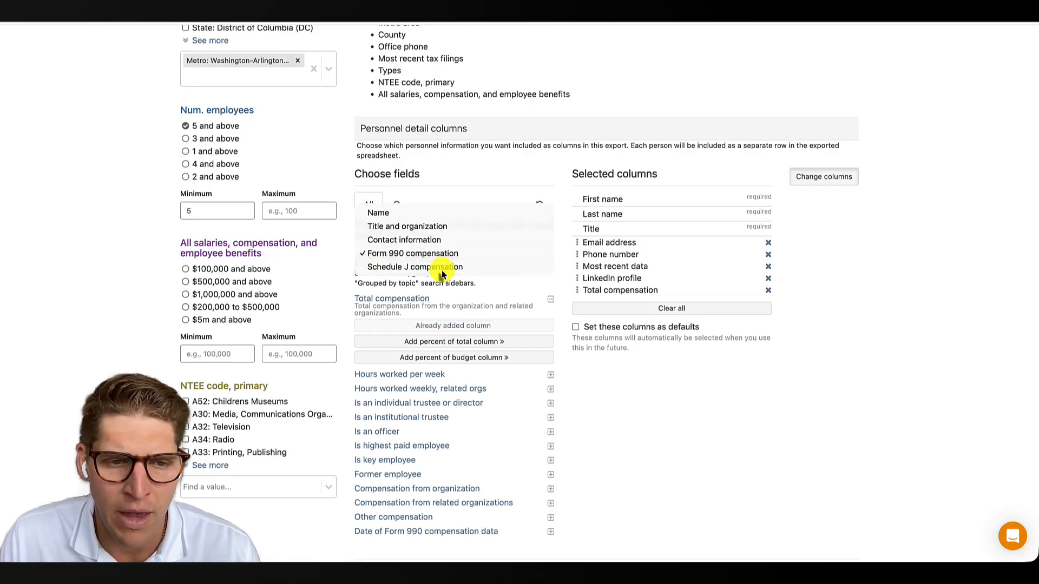
click(441, 270)
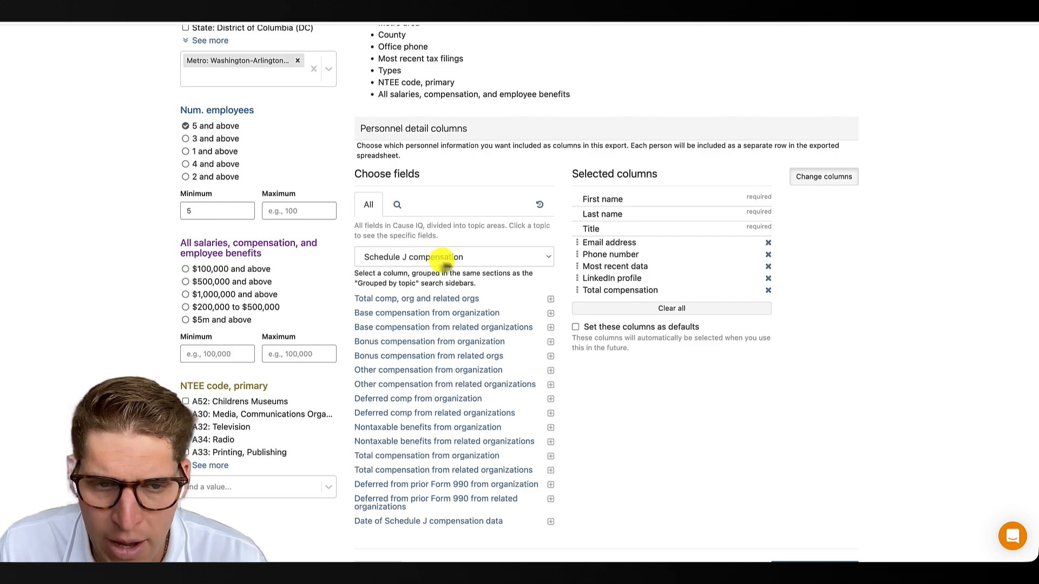
click(403, 299)
click(424, 328)
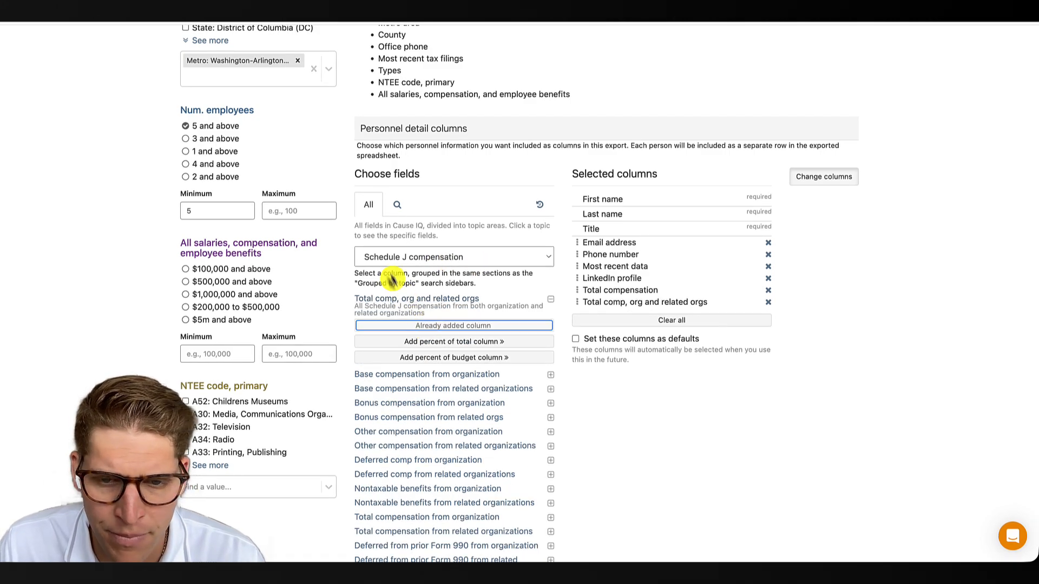
Proceed to the export's confirmation and review its personnel filters and spreadsheet columns.
scroll(726, 328, down, 1)
scroll(725, 326, down, 3)
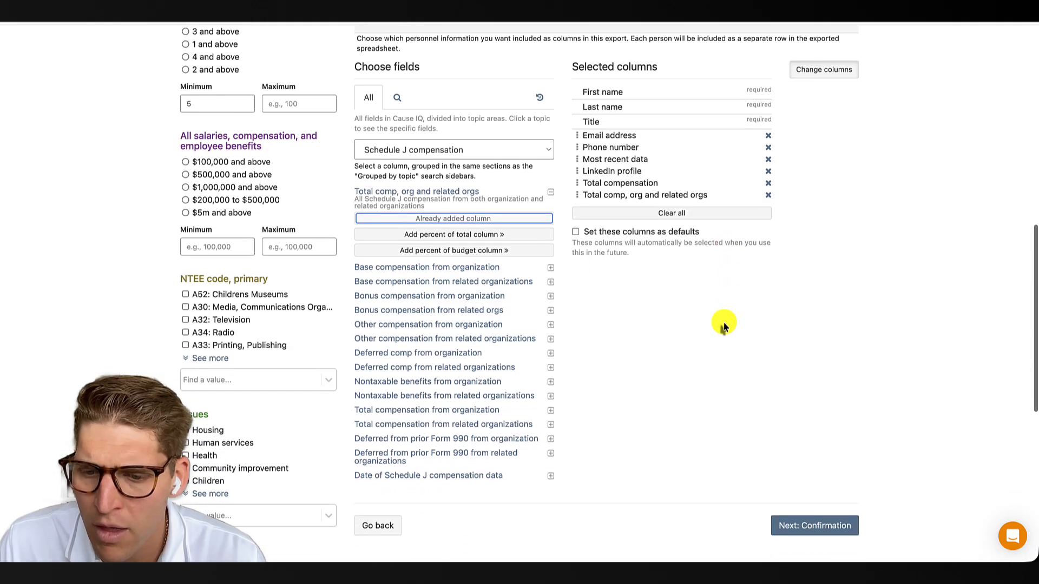
click(810, 518)
scroll(779, 476, up, 8)
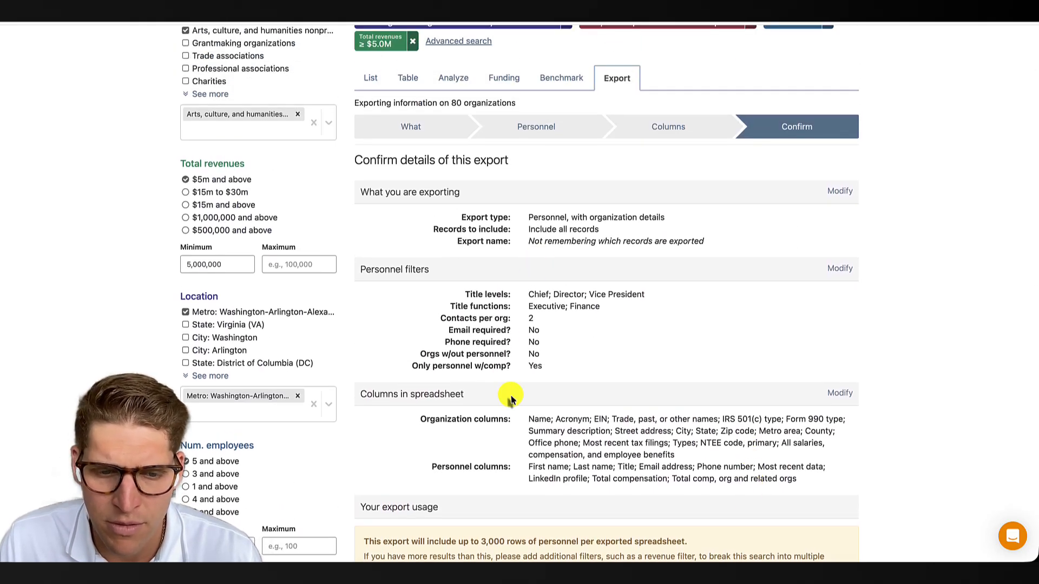
scroll(537, 427, down, 1)
scroll(649, 394, down, 2)
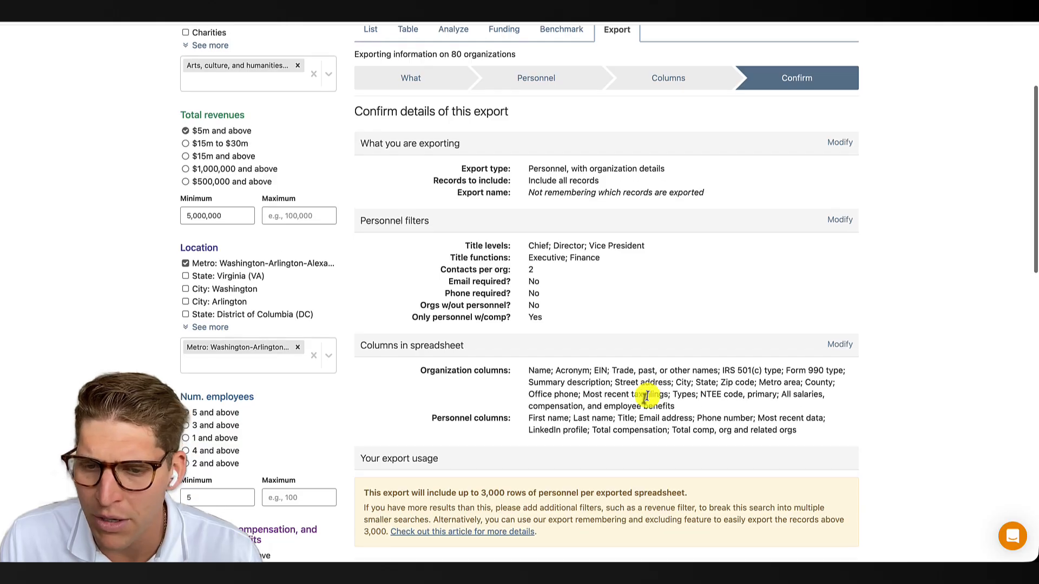